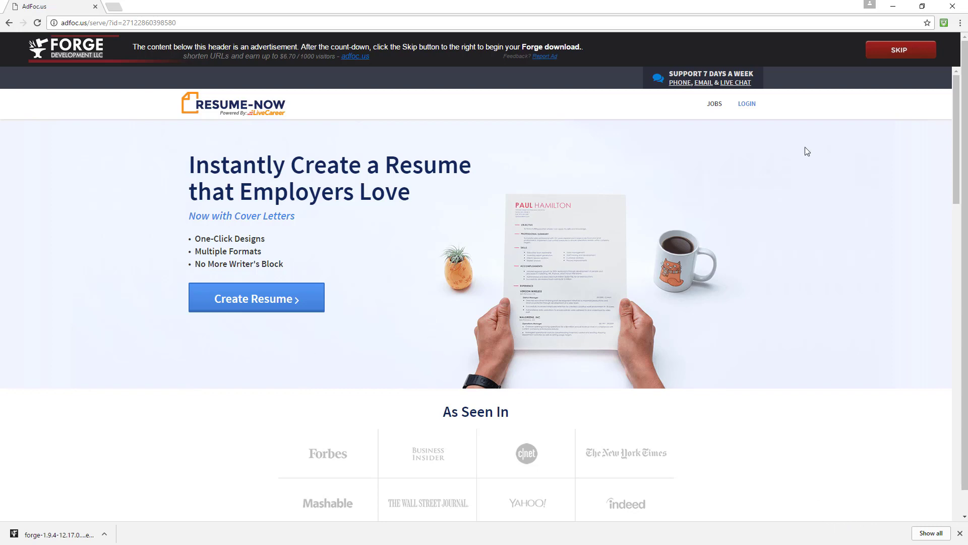
Step: Close the browser and place the downloaded forge-1.9.4 installer in the middle of the desktop
{"action": "left_click", "coordinate": [48, 534]}
{"action": "left_click", "coordinate": [964, 10]}
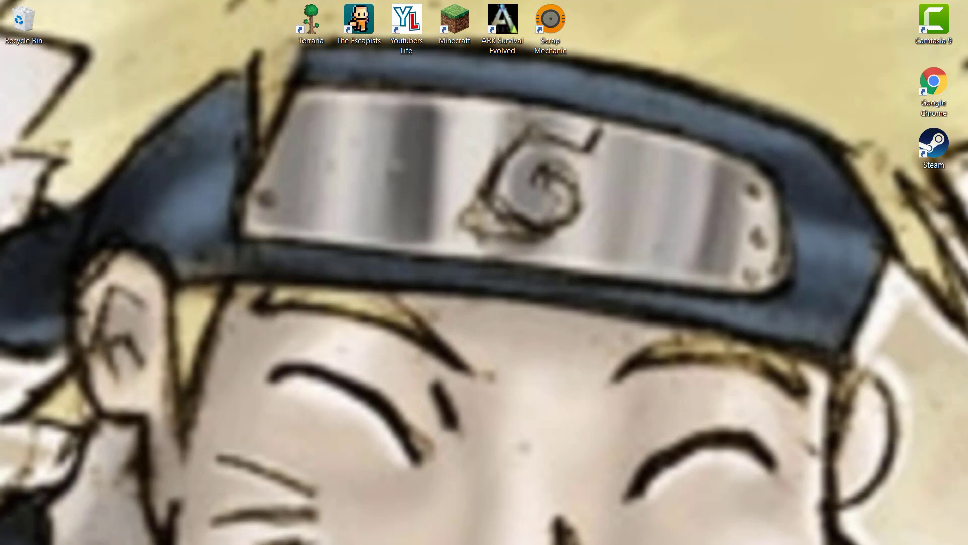
{"action": "left_click_drag", "start_coordinate": [302, 542], "coordinate": [20, 71]}
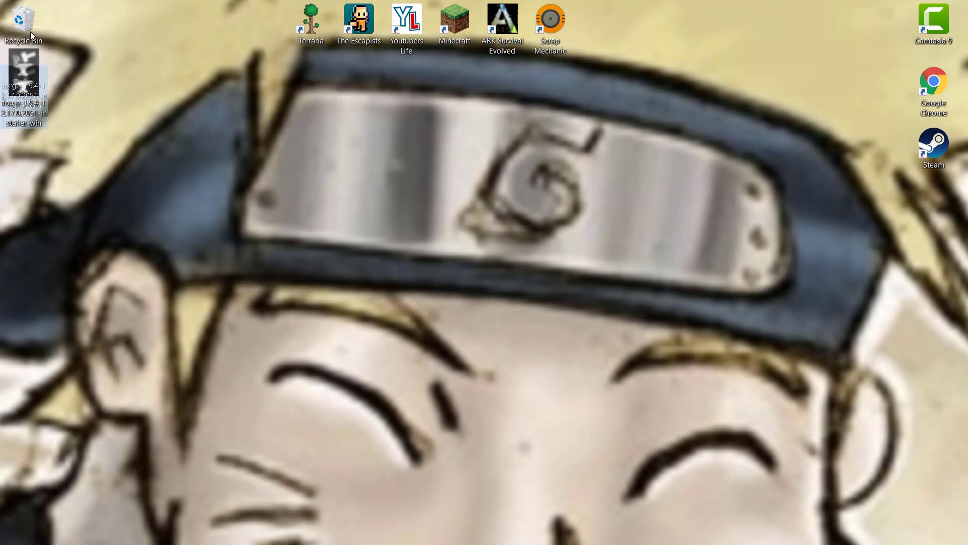
{"action": "left_click_drag", "start_coordinate": [31, 68], "coordinate": [473, 242]}
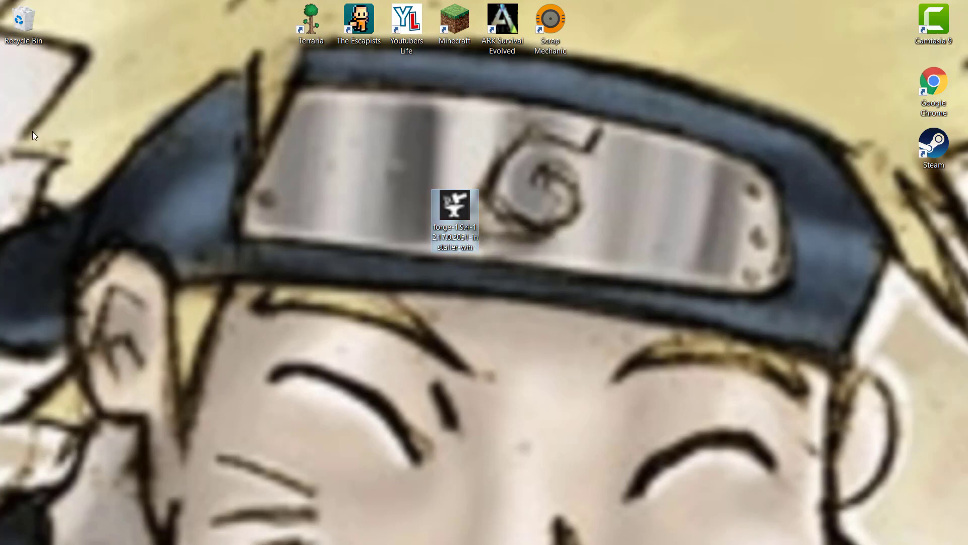
Step: Create a new folder on the desktop below the Recycle Bin
{"action": "right_click", "coordinate": [22, 58]}
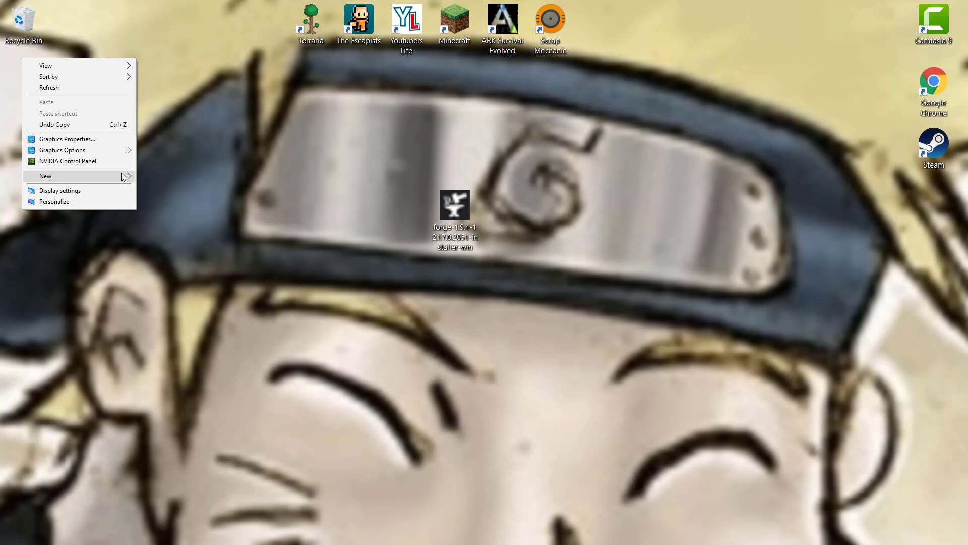
{"action": "mouse_move", "coordinate": [123, 177]}
{"action": "left_click", "coordinate": [208, 179]}
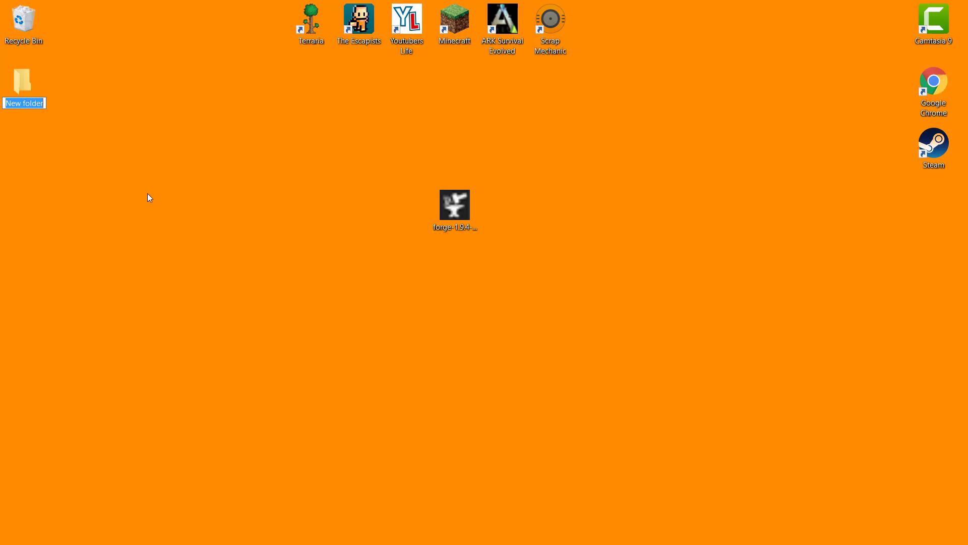
{"action": "left_click", "coordinate": [145, 192]}
{"action": "double_click", "coordinate": [32, 96]}
{"action": "right_click", "coordinate": [31, 97]}
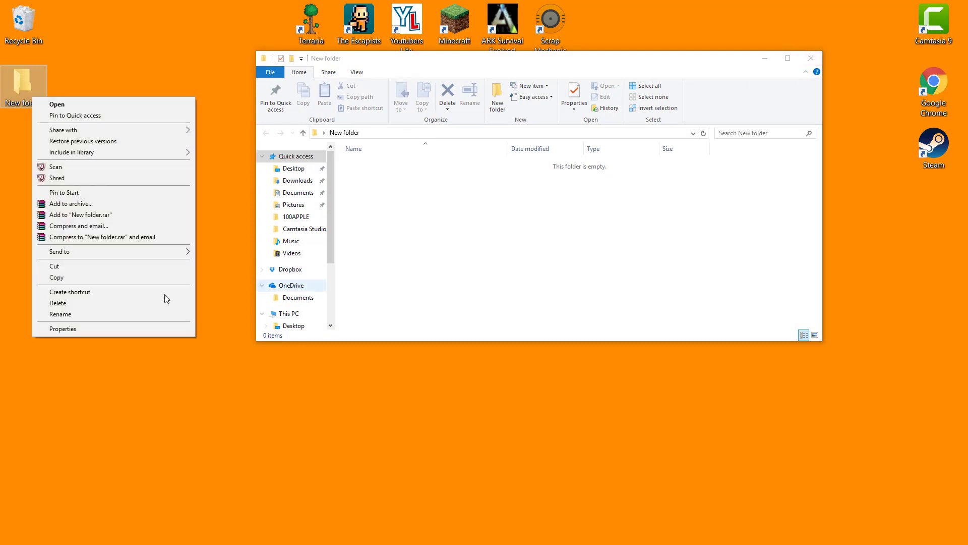
{"action": "left_click", "coordinate": [819, 61]}
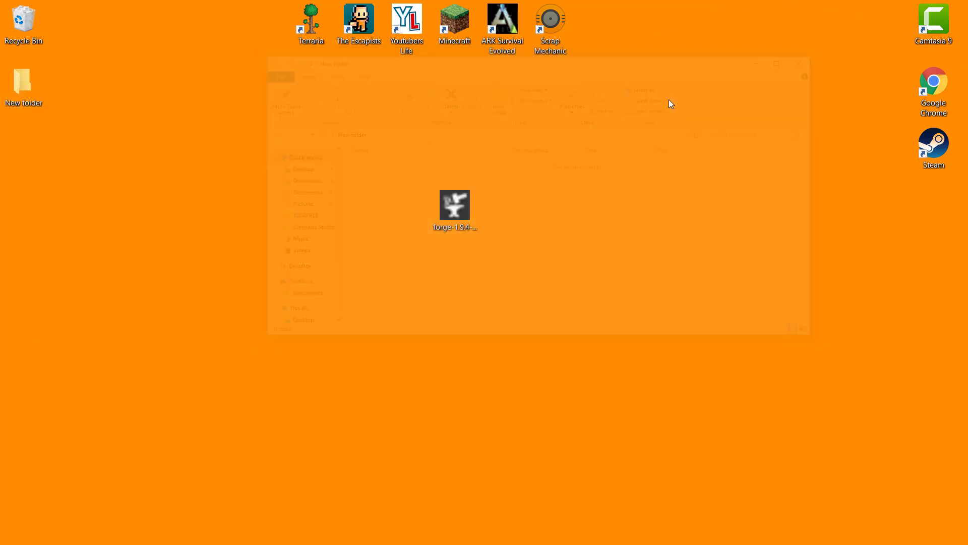
Step: Rename the new desktop folder to "1.9.4 Minecraft server"
{"action": "right_click", "coordinate": [35, 94]}
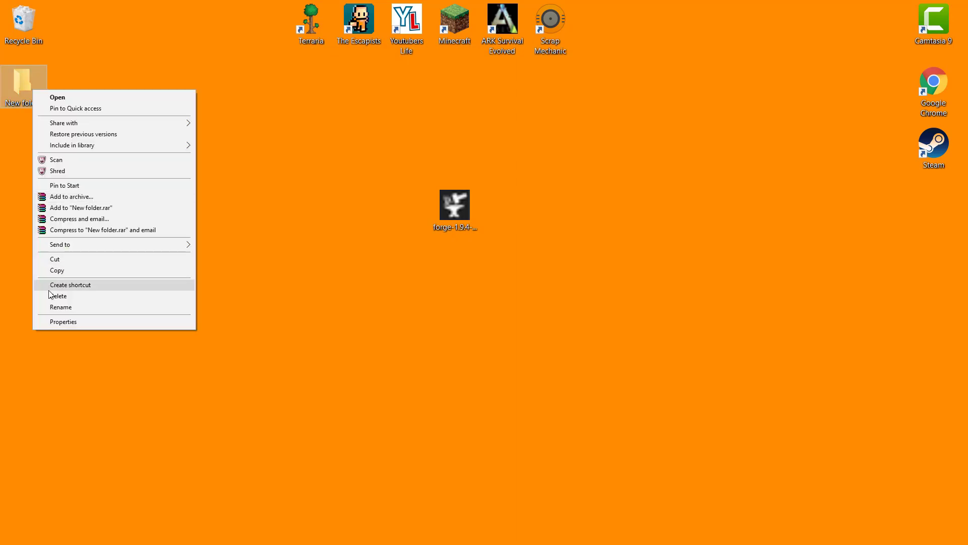
{"action": "left_click", "coordinate": [70, 304]}
{"action": "key", "text": "BackSpace"}
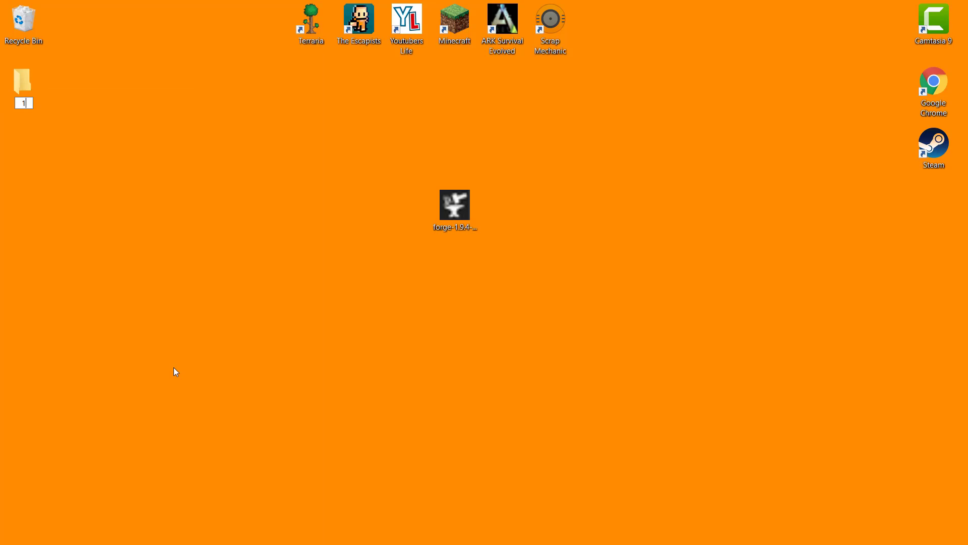
{"action": "type", "text": "1.9,"}
{"action": "key", "text": "BackSpace"}
{"action": "type", "text": ".4 Minecraft"}
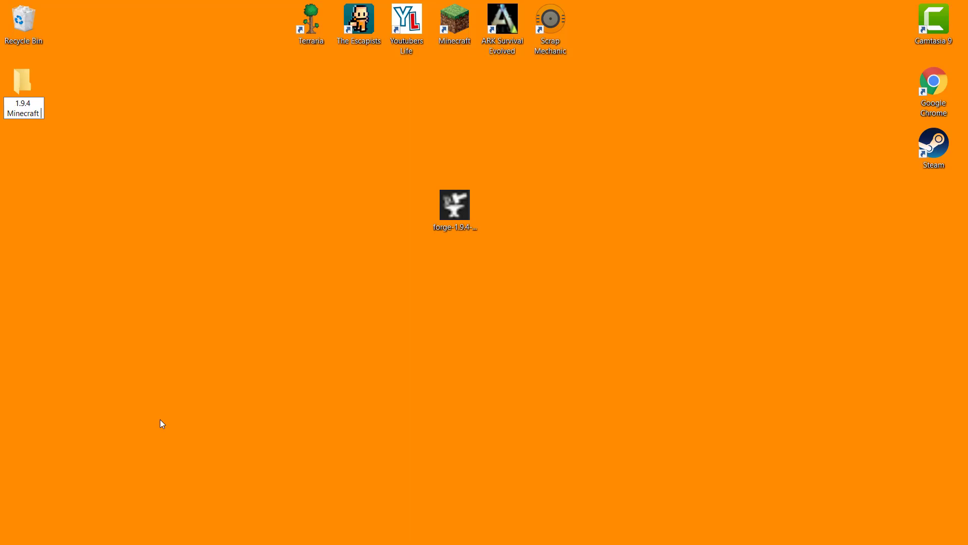
{"action": "type", "text": " server"}
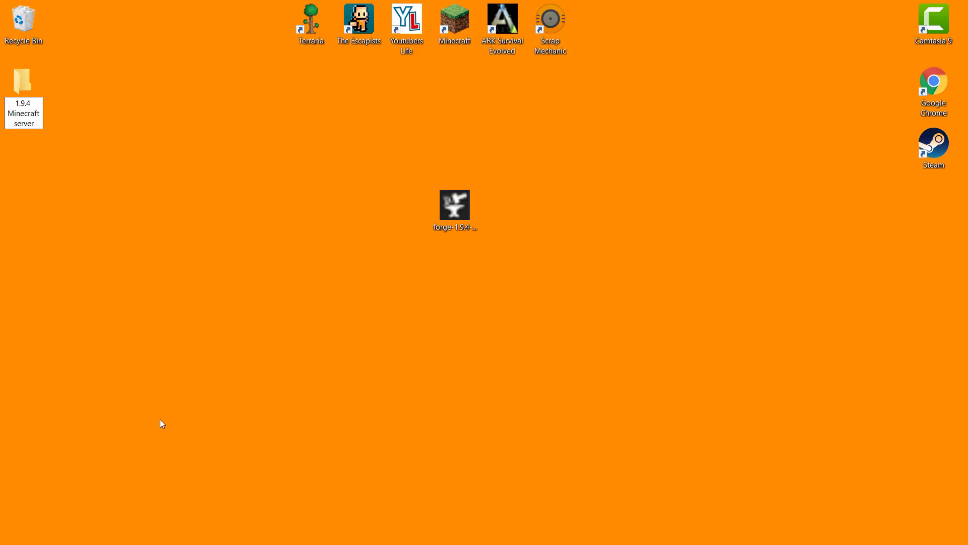
{"action": "key", "text": "Return"}
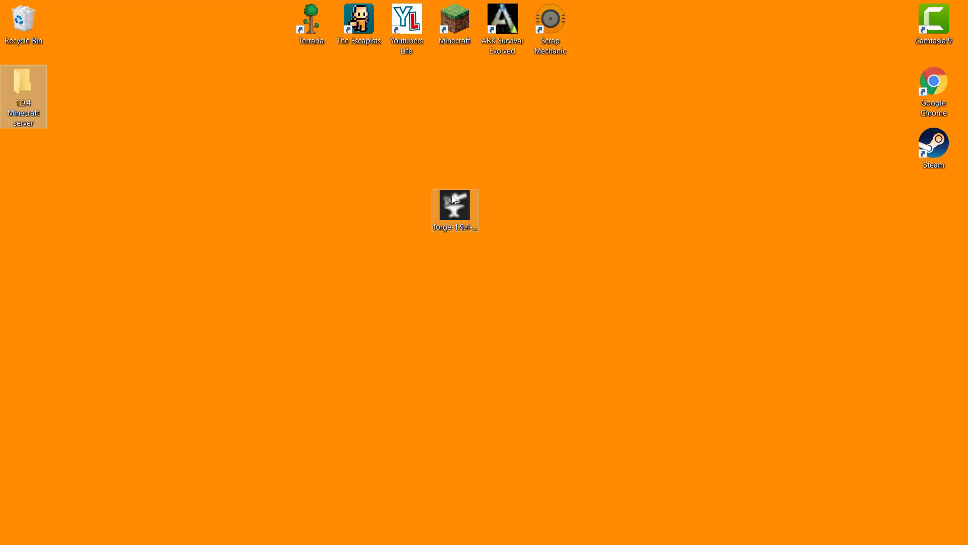
Step: Run the forge-1.9.4 installer and install the client into the default .minecraft folder
{"action": "left_click_drag", "start_coordinate": [448, 209], "coordinate": [464, 228]}
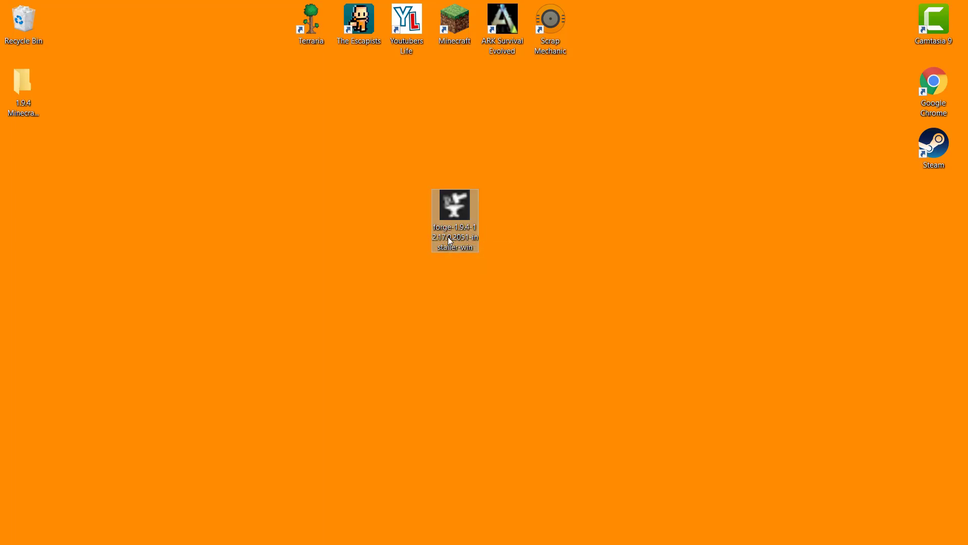
{"action": "left_click", "coordinate": [434, 333]}
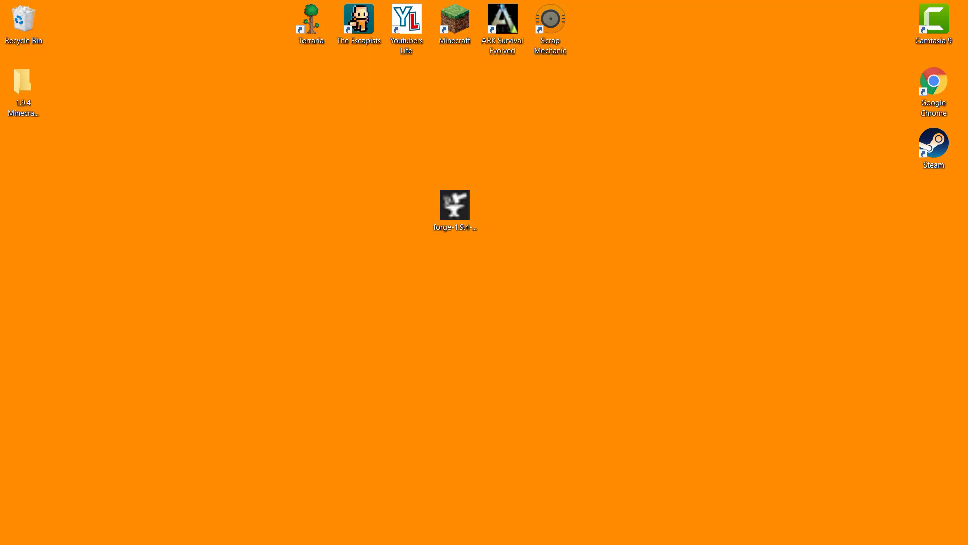
{"action": "left_click_drag", "start_coordinate": [28, 533], "coordinate": [29, 34]}
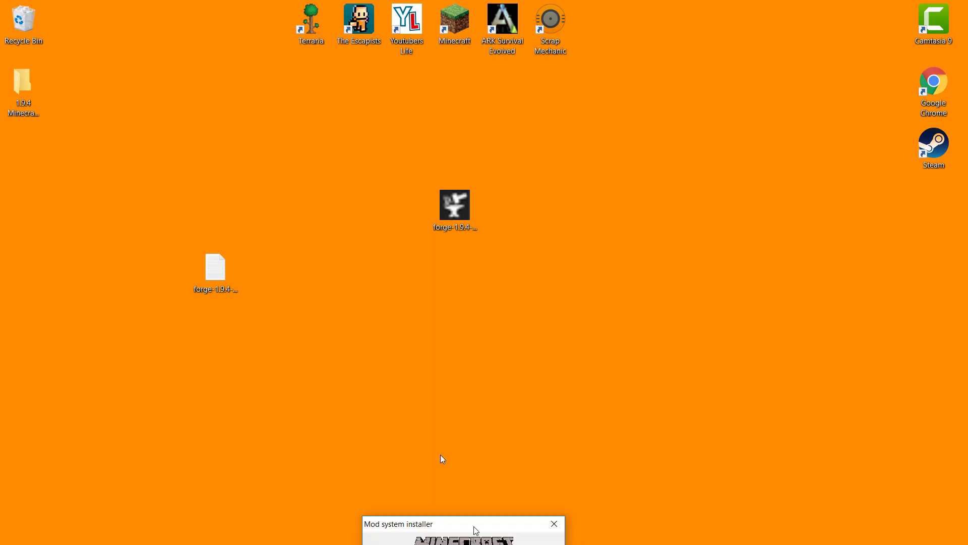
{"action": "left_click_drag", "start_coordinate": [451, 523], "coordinate": [577, 127]}
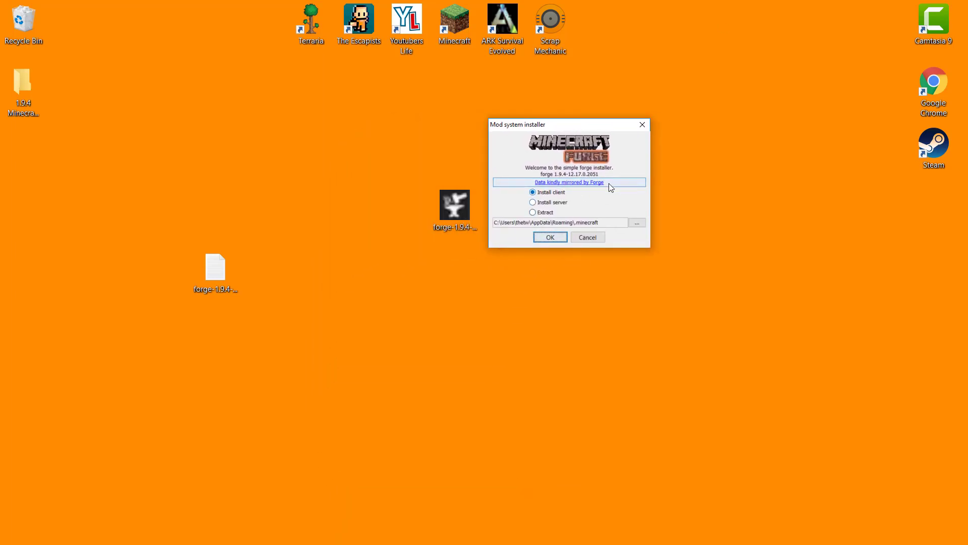
{"action": "left_click_drag", "start_coordinate": [235, 266], "coordinate": [227, 278]}
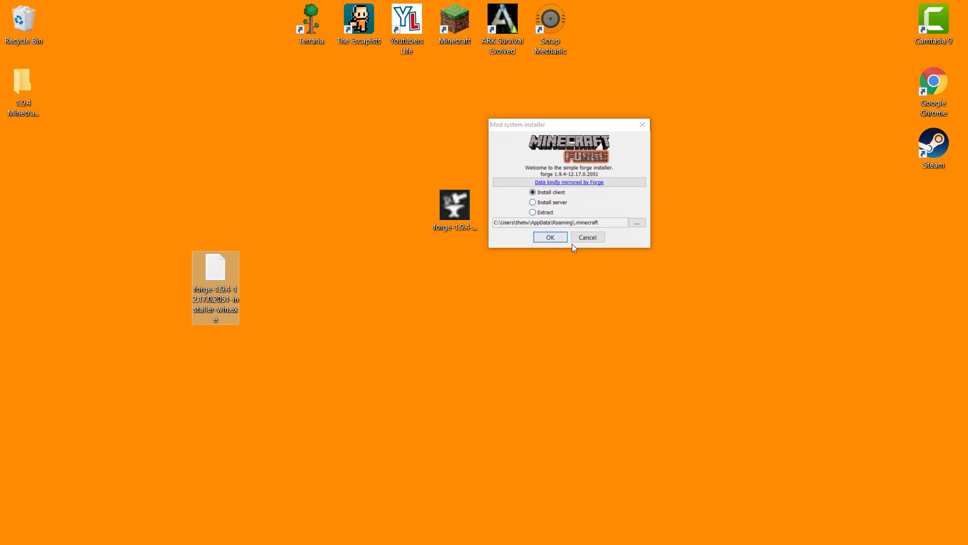
{"action": "left_click", "coordinate": [538, 239]}
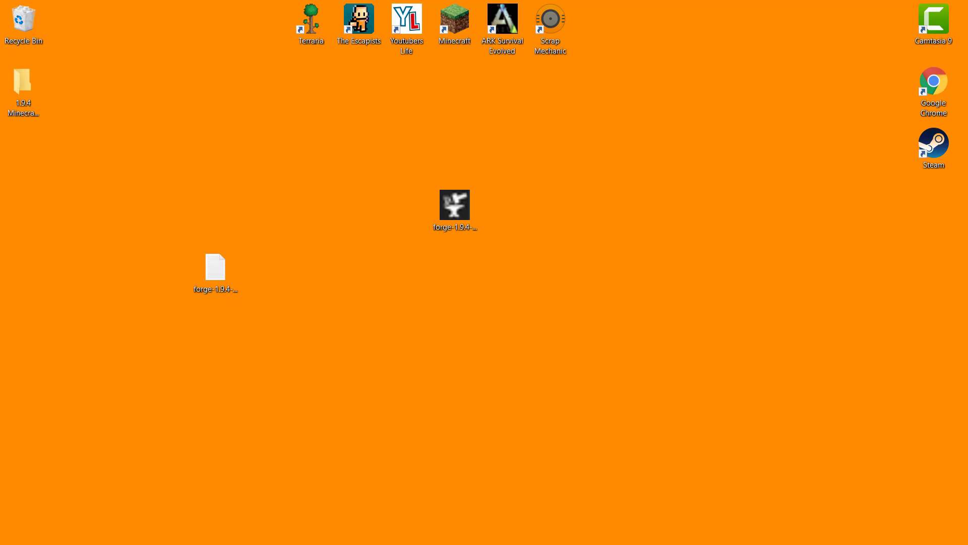
{"action": "left_click_drag", "start_coordinate": [456, 352], "coordinate": [494, 186]}
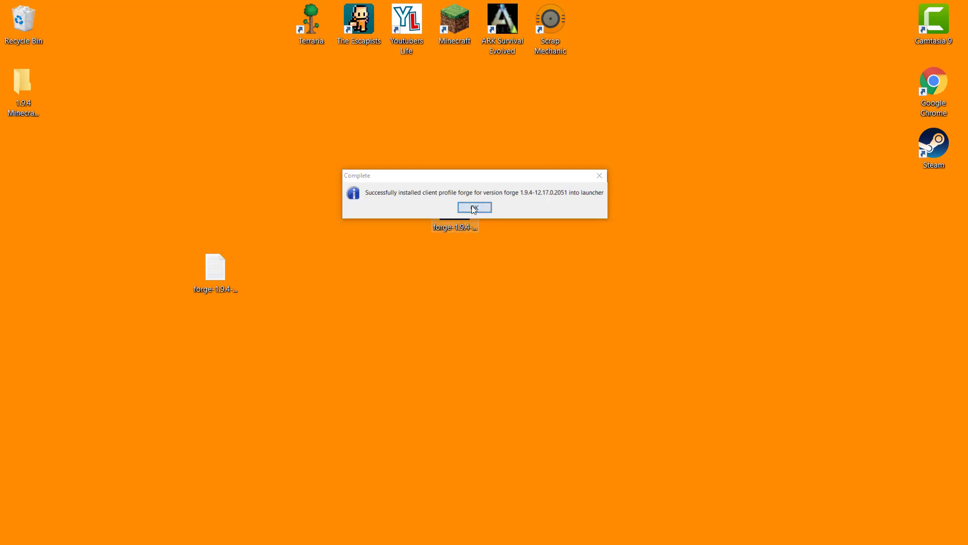
{"action": "left_click", "coordinate": [472, 207]}
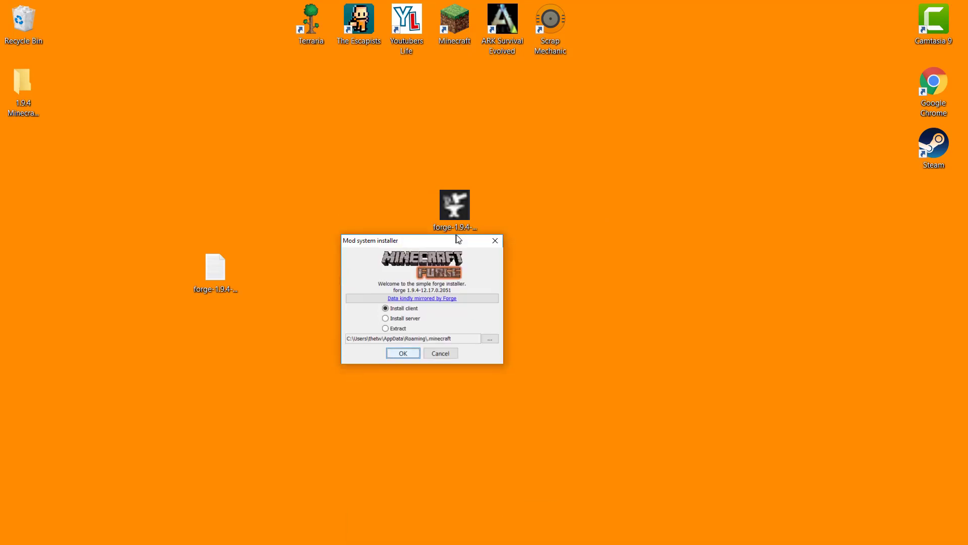
Step: Use the Forge installer's Install server option to install the server into the desktop folder "1.9.4 Minecraft server"
{"action": "left_click", "coordinate": [398, 309]}
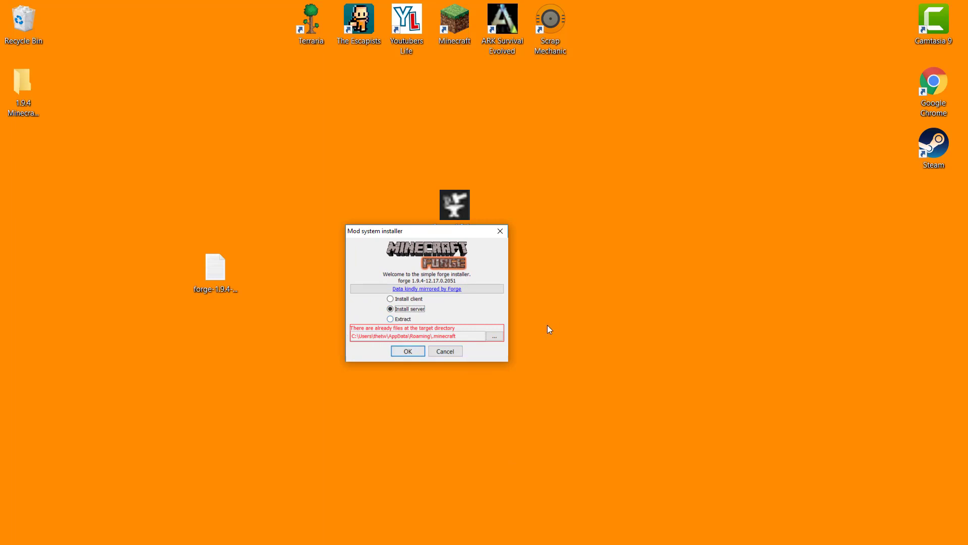
{"action": "left_click", "coordinate": [494, 337]}
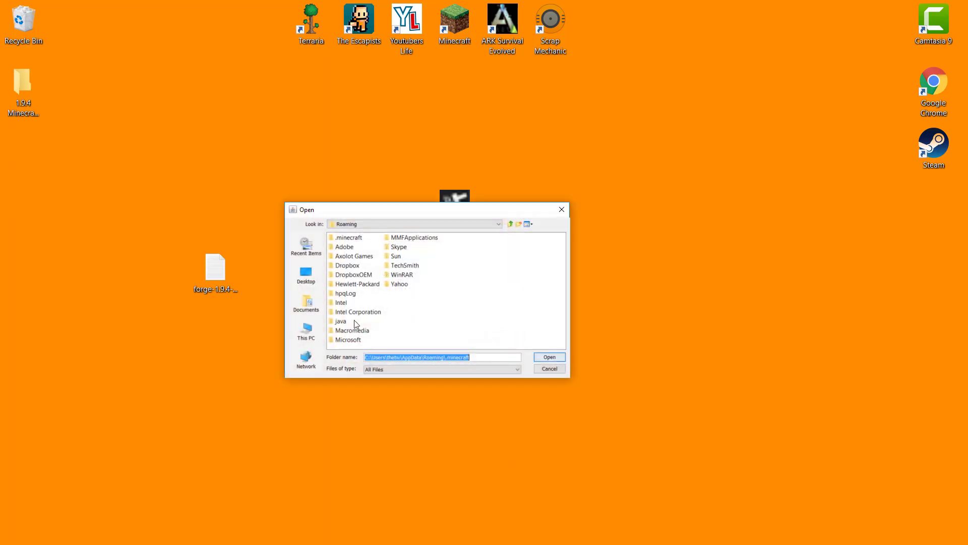
{"action": "key", "text": "Return"}
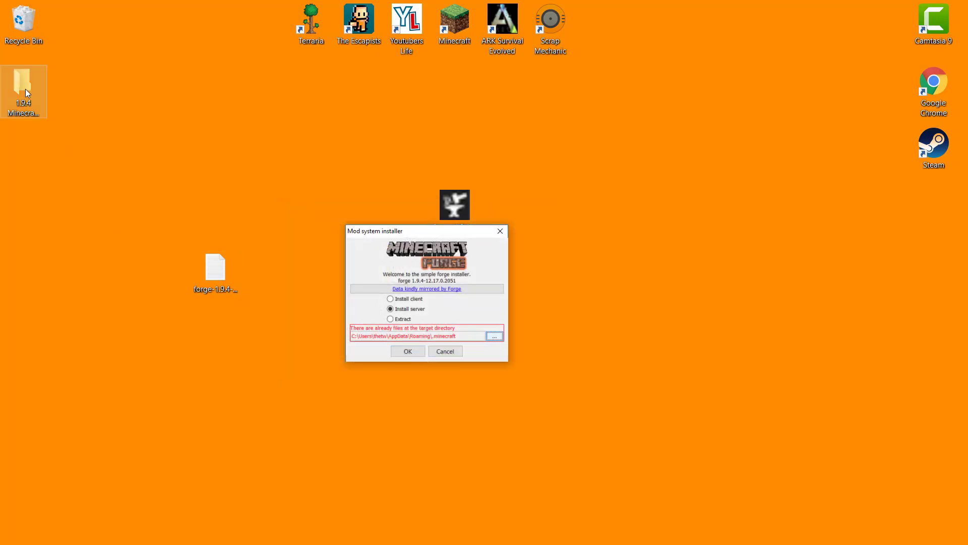
{"action": "left_click", "coordinate": [24, 87]}
{"action": "left_click", "coordinate": [492, 337]}
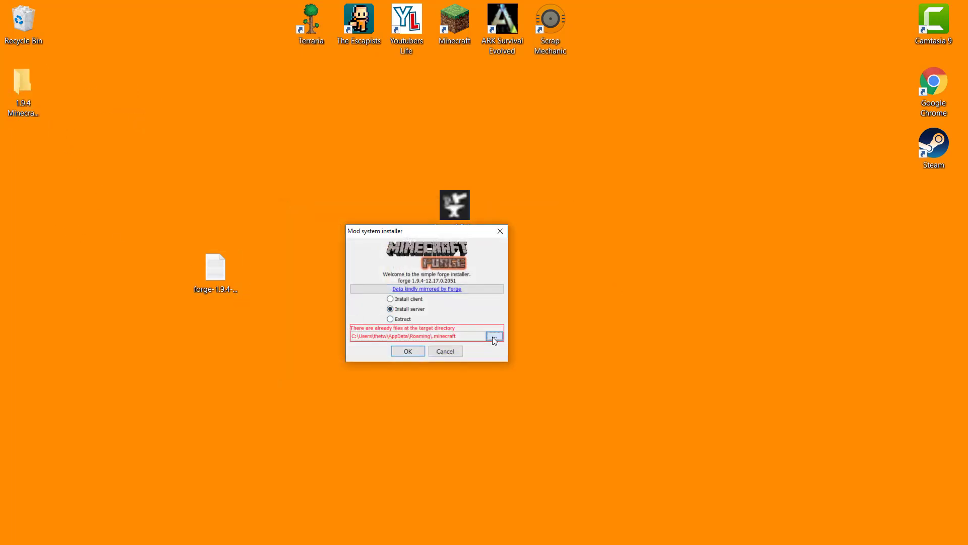
{"action": "left_click", "coordinate": [304, 286]}
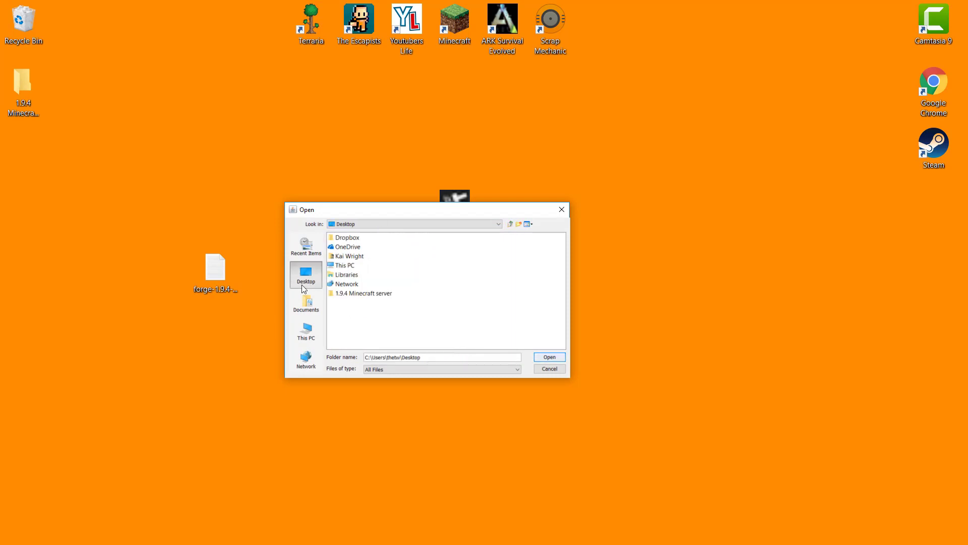
{"action": "left_click", "coordinate": [359, 294]}
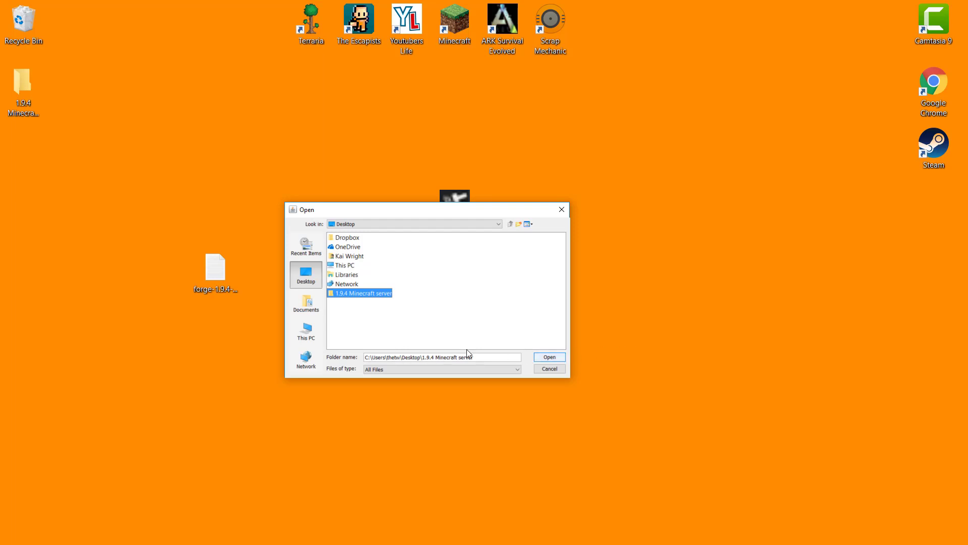
{"action": "left_click", "coordinate": [558, 356]}
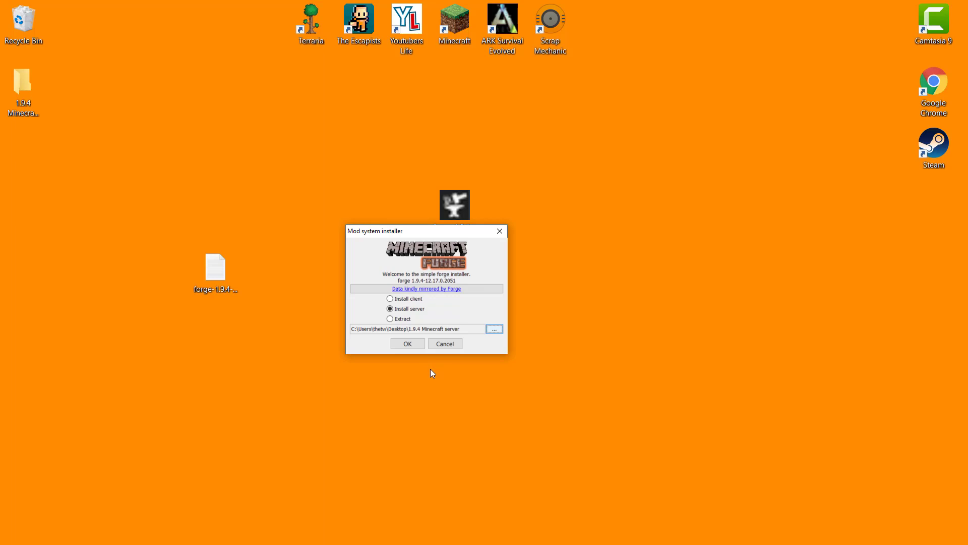
{"action": "left_click", "coordinate": [396, 346]}
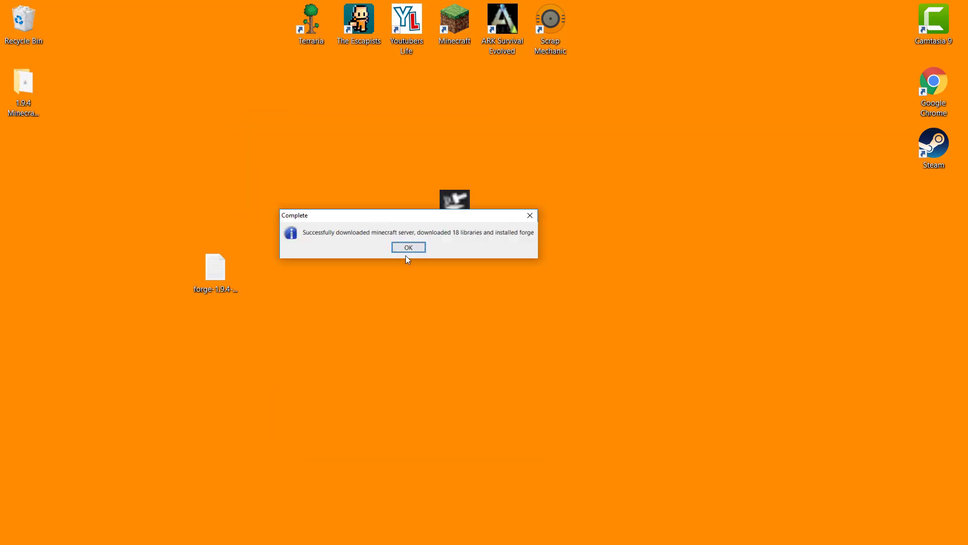
{"action": "left_click", "coordinate": [411, 248]}
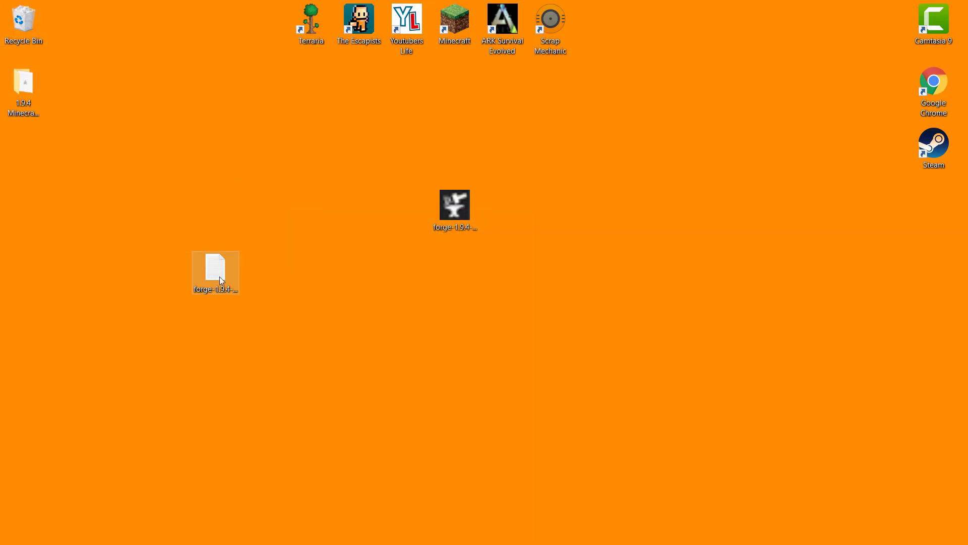
Step: Discard the leftover forge-1.9.4 file into the Recycle Bin and move the Minecraft server folder to the middle of the desktop
{"action": "left_click_drag", "start_coordinate": [222, 280], "coordinate": [24, 21]}
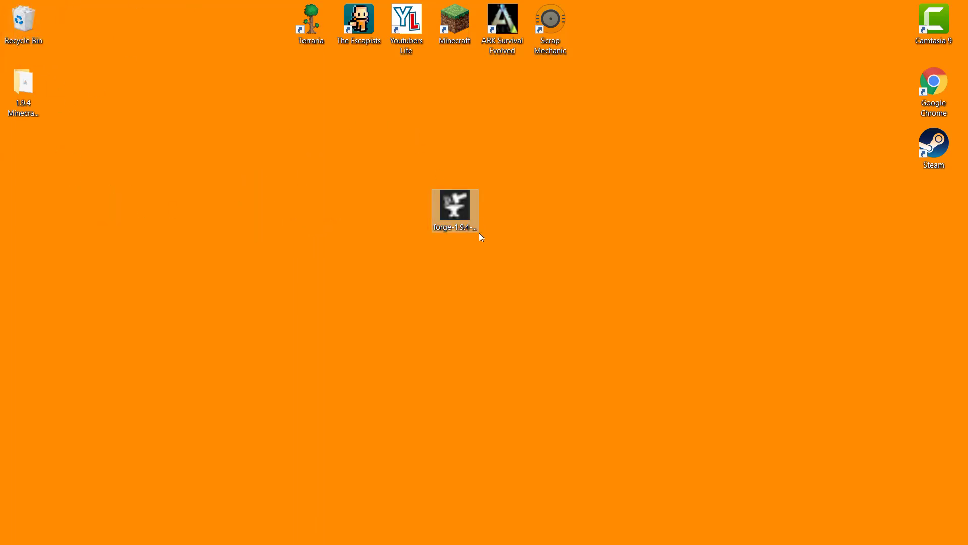
{"action": "left_click_drag", "start_coordinate": [445, 212], "coordinate": [604, 41]}
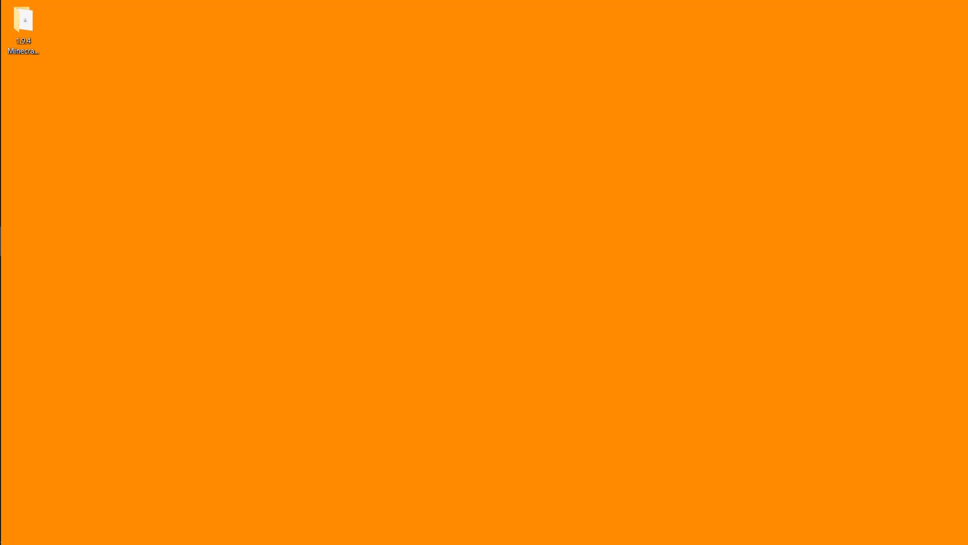
{"action": "left_click_drag", "start_coordinate": [28, 34], "coordinate": [455, 237]}
{"action": "left_click", "coordinate": [525, 236]}
Step: Open the Windows taskbar settings and try Top and Bottom as the taskbar location on screen
{"action": "mouse_move", "coordinate": [2, 364]}
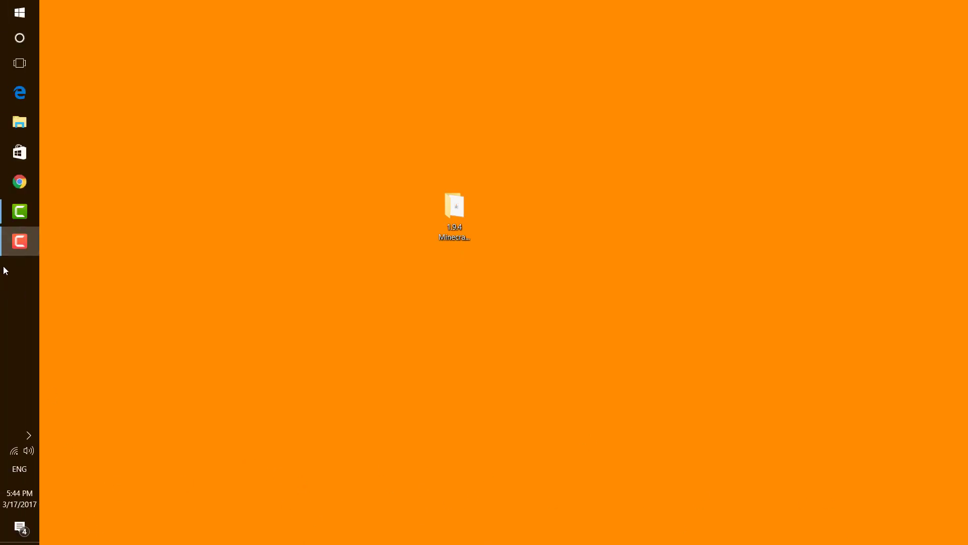
{"action": "right_click", "coordinate": [4, 269]}
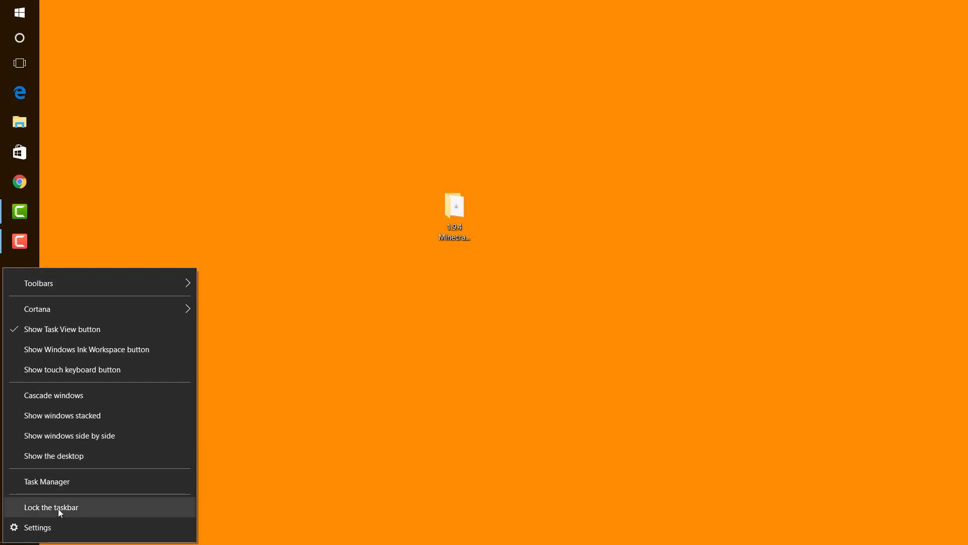
{"action": "left_click", "coordinate": [41, 526]}
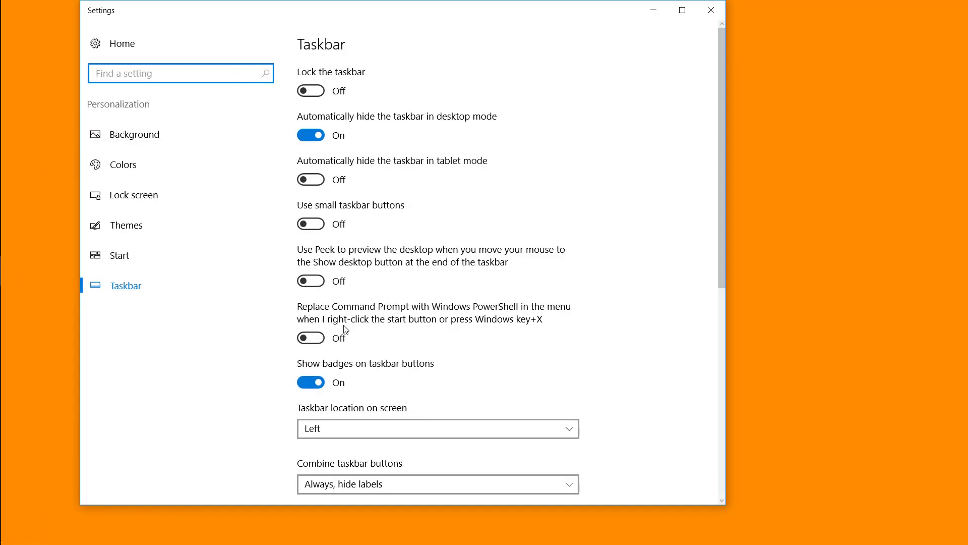
{"action": "scroll", "coordinate": [335, 418], "scroll_direction": "down", "scroll_amount": 5}
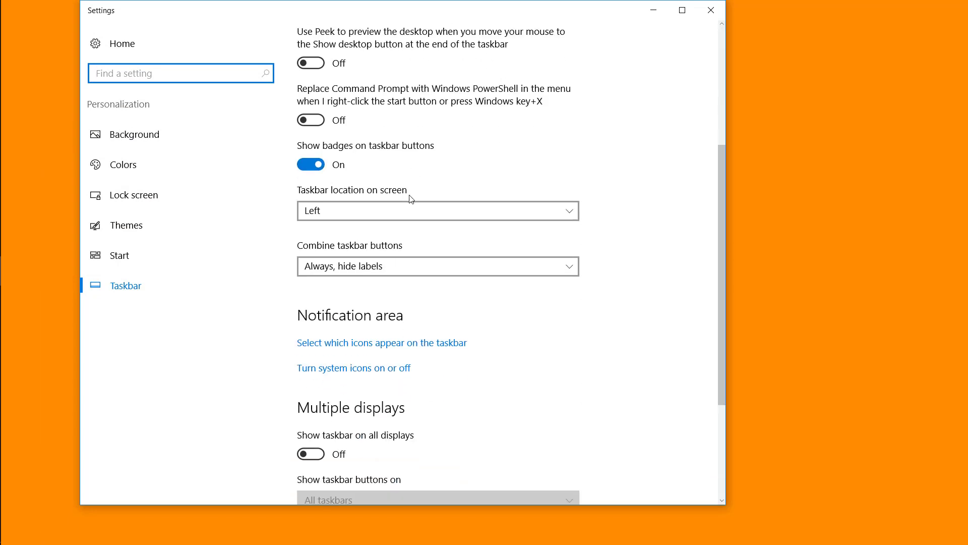
{"action": "left_click", "coordinate": [399, 210]}
{"action": "left_click", "coordinate": [406, 237]}
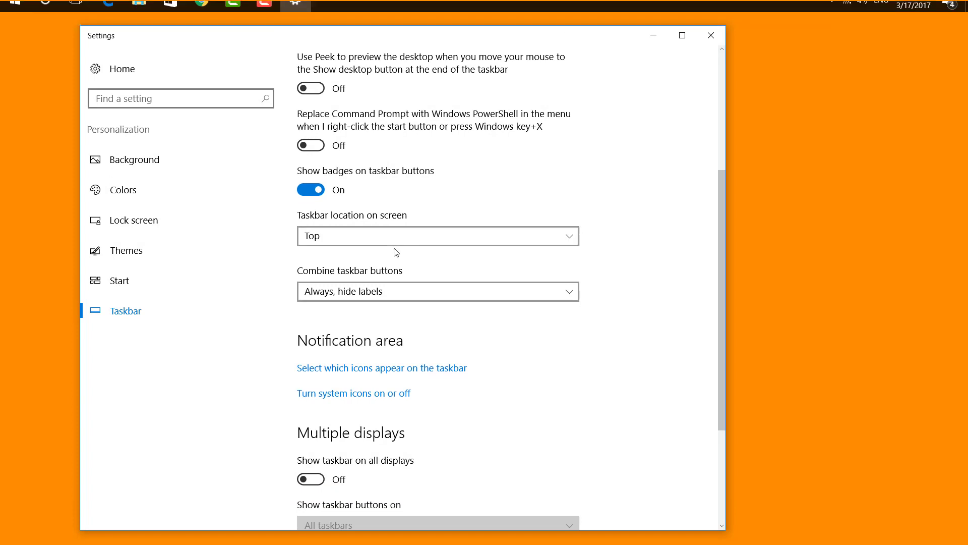
{"action": "left_click", "coordinate": [406, 239]}
{"action": "left_click", "coordinate": [383, 276]}
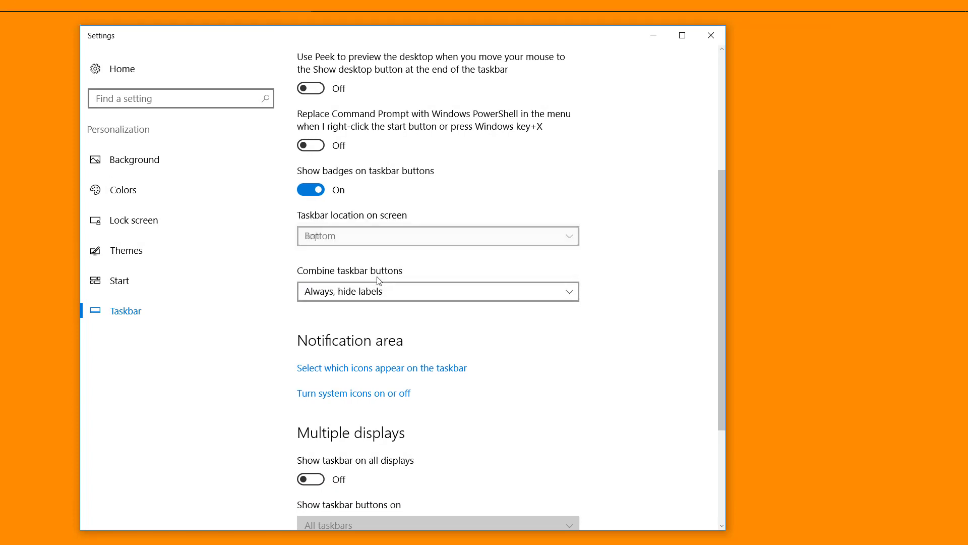
Step: Try Right as the taskbar location, set it back to Left, and close the taskbar settings
{"action": "left_click", "coordinate": [447, 228]}
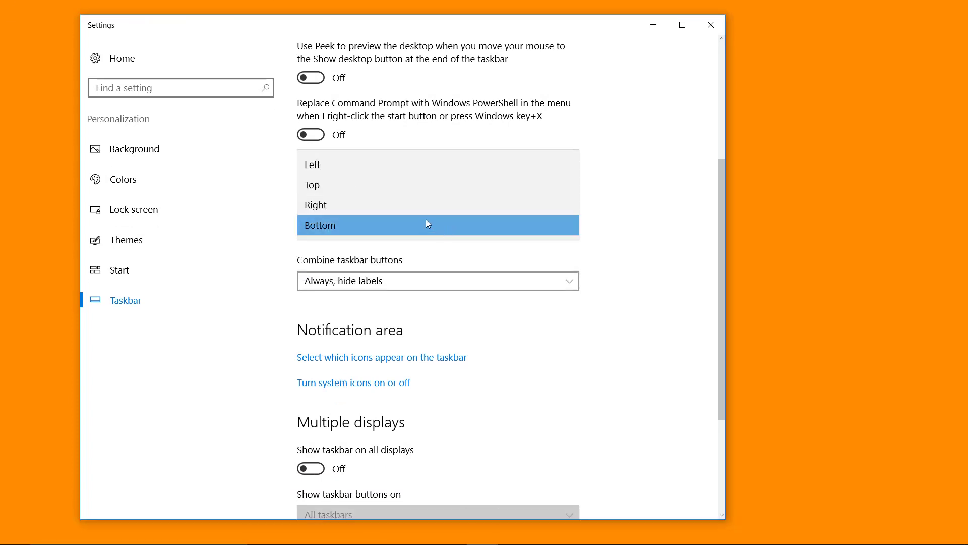
{"action": "left_click", "coordinate": [433, 208]}
{"action": "left_click", "coordinate": [416, 227]}
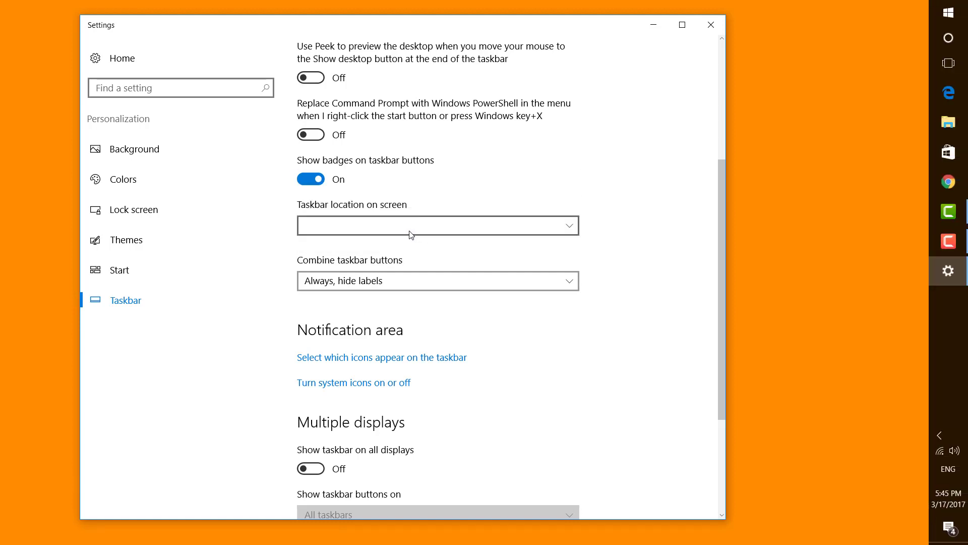
{"action": "left_click", "coordinate": [382, 180]}
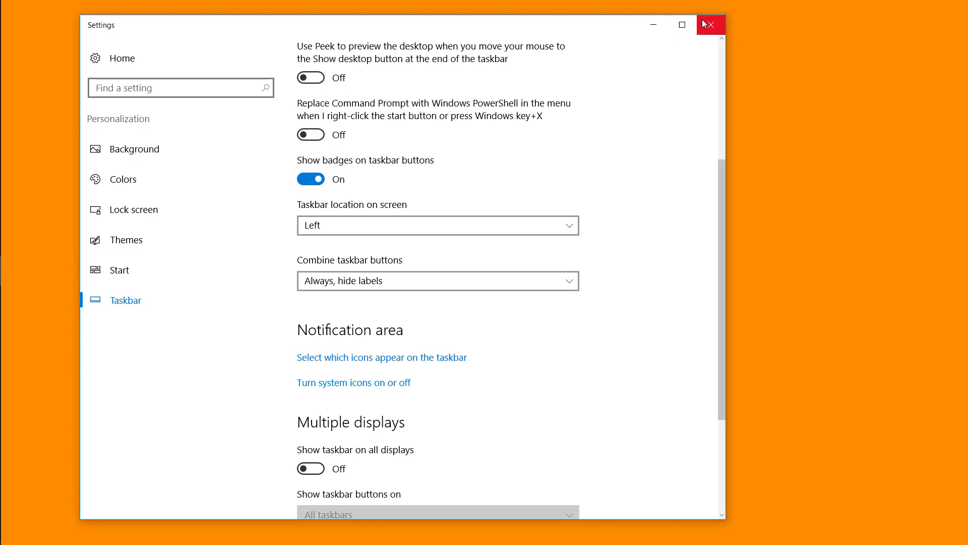
{"action": "scroll", "coordinate": [586, 419], "scroll_direction": "up", "scroll_amount": 5}
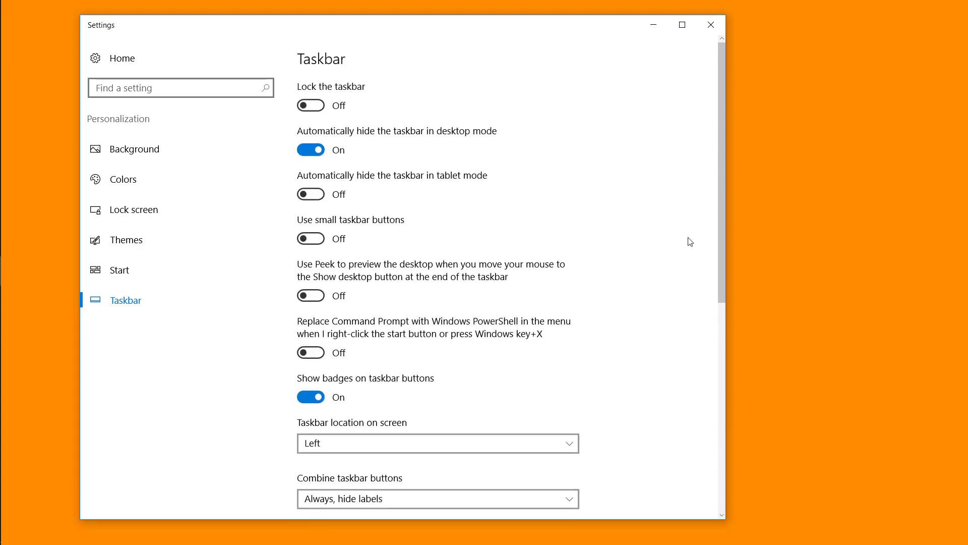
{"action": "left_click", "coordinate": [711, 22]}
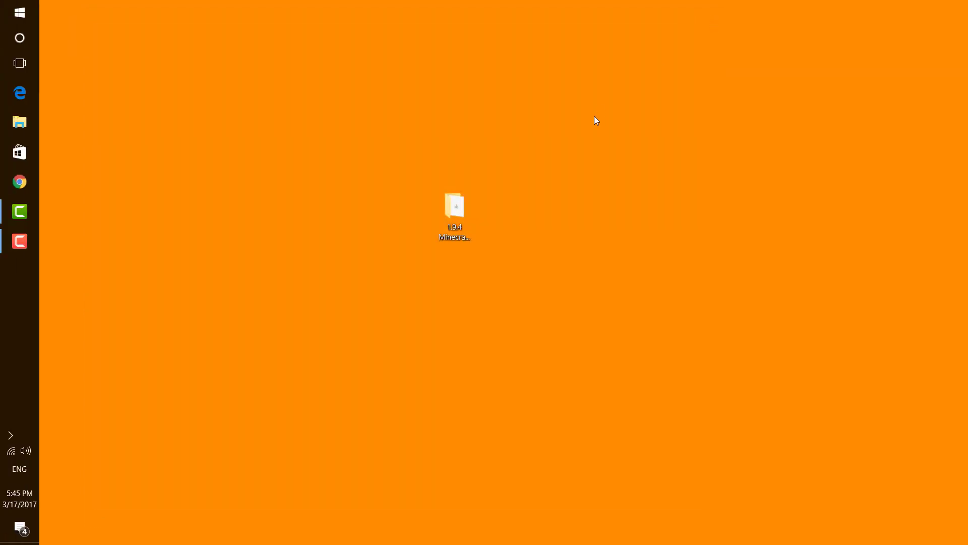
Step: Run cmd to open a Command Prompt window and maximize it
{"action": "right_click", "coordinate": [21, 14]}
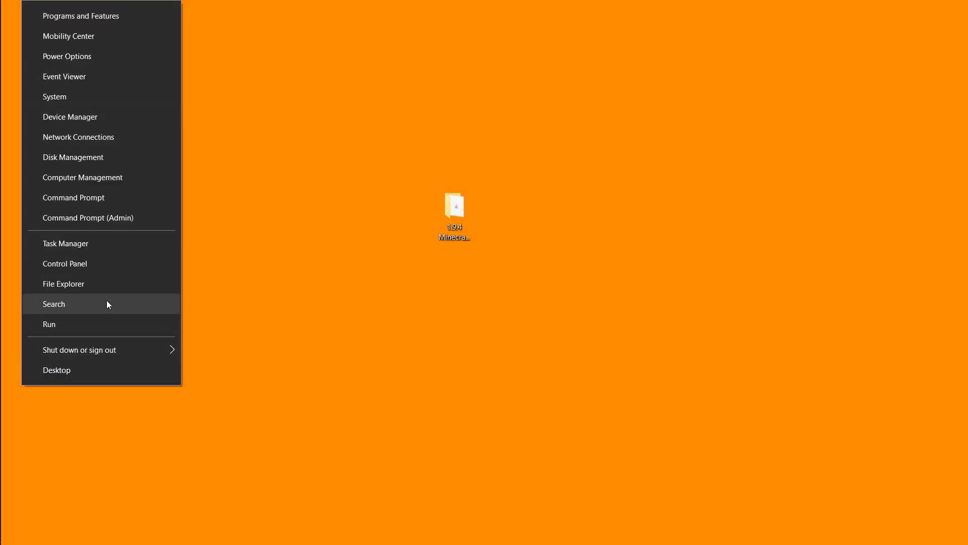
{"action": "left_click", "coordinate": [140, 327]}
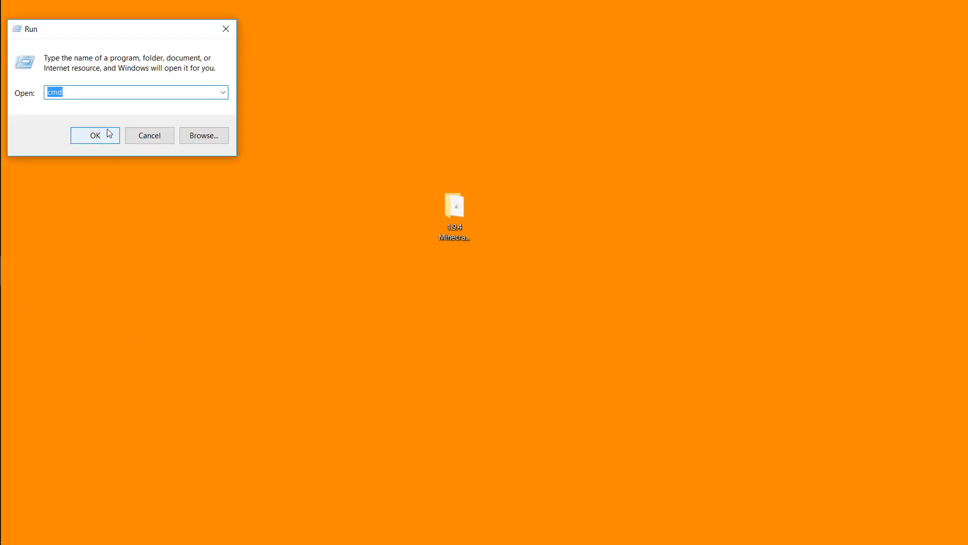
{"action": "key", "text": "BackSpace"}
{"action": "type", "text": "cmd"}
{"action": "left_click", "coordinate": [95, 136]}
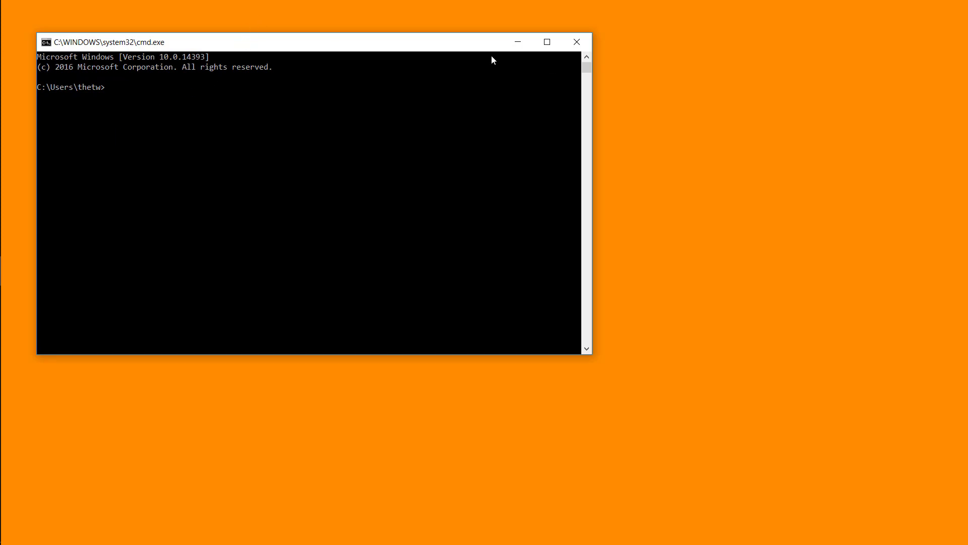
{"action": "left_click_drag", "start_coordinate": [384, 33], "coordinate": [478, 57]}
{"action": "left_click", "coordinate": [627, 57]}
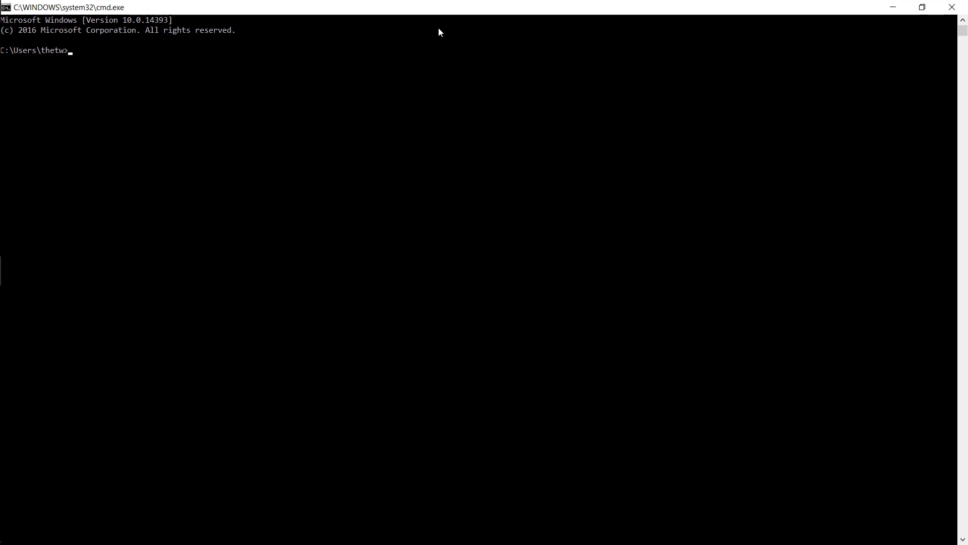
Step: Run ipconfig and highlight the Wi-Fi adapter's Default Gateway and IPv4 Address lines
{"action": "type", "text": "ipconfig"}
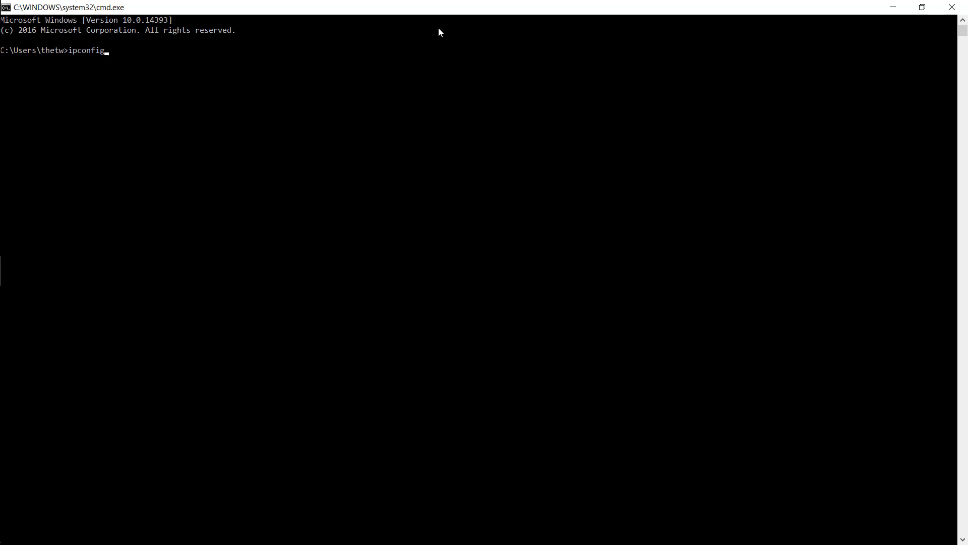
{"action": "key", "text": "Return"}
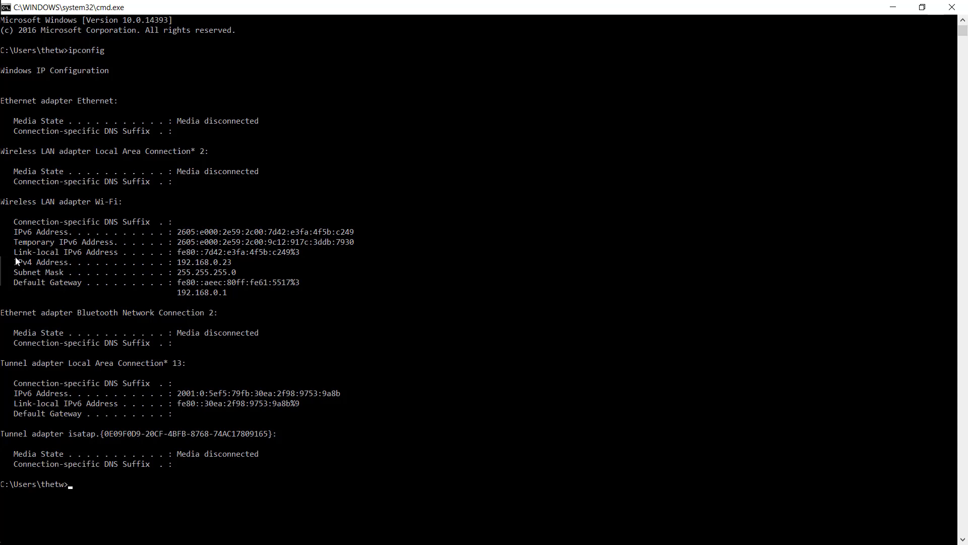
{"action": "left_click_drag", "start_coordinate": [11, 282], "coordinate": [282, 294]}
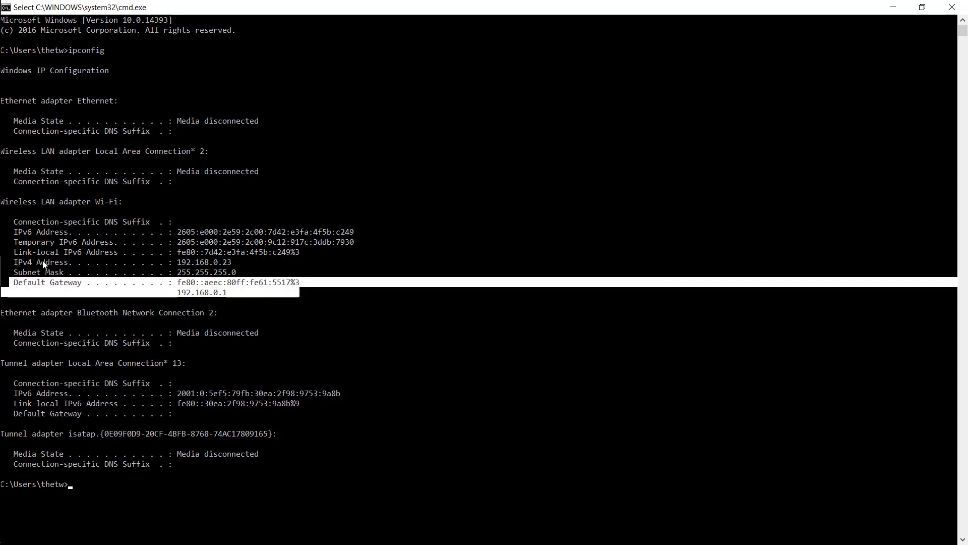
{"action": "left_click", "coordinate": [17, 261]}
{"action": "left_click_drag", "start_coordinate": [16, 262], "coordinate": [232, 270]}
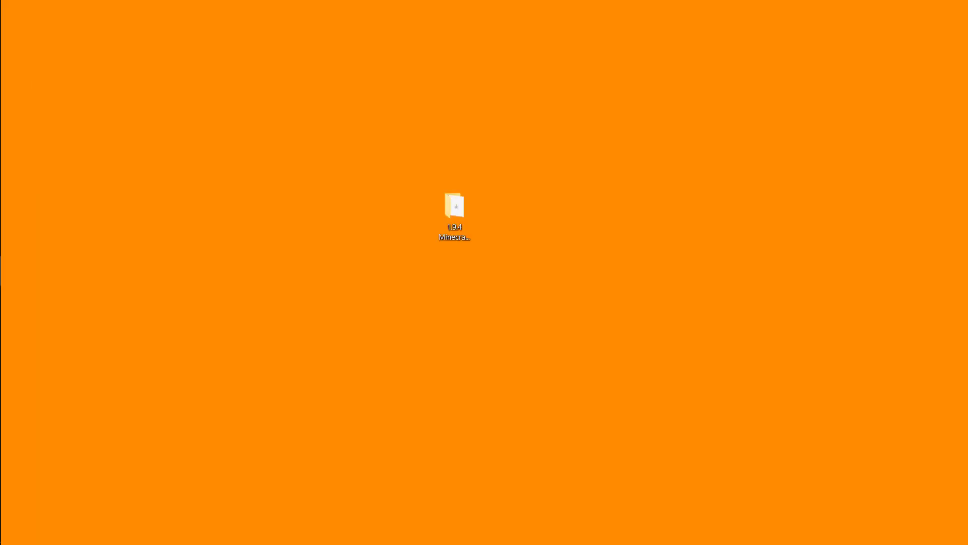
Step: Open the "1.9.4 Minecraft server" desktop folder in a maximized window and launch minecraft_server.1.9.4 to generate the server's files
{"action": "left_click", "coordinate": [447, 208]}
{"action": "double_click", "coordinate": [447, 208]}
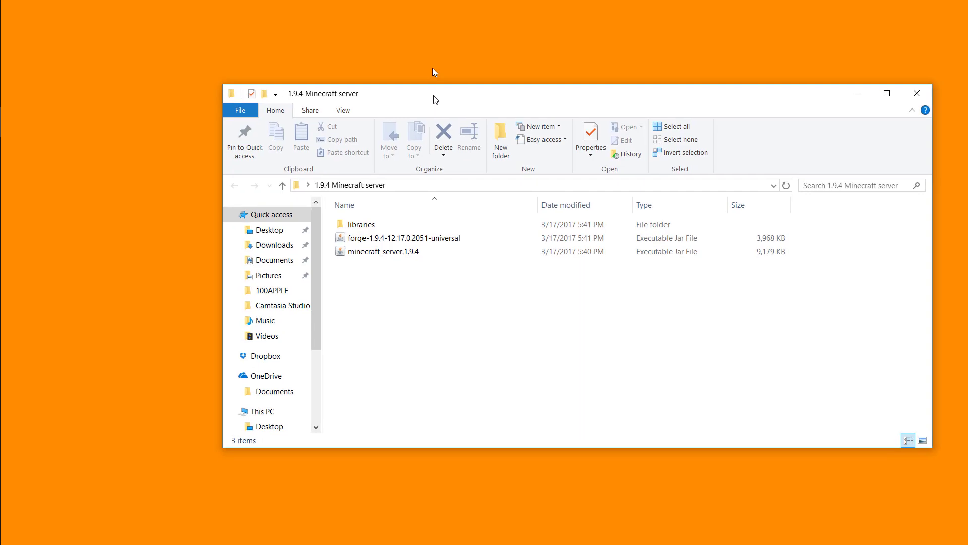
{"action": "left_click_drag", "start_coordinate": [432, 98], "coordinate": [344, 144]}
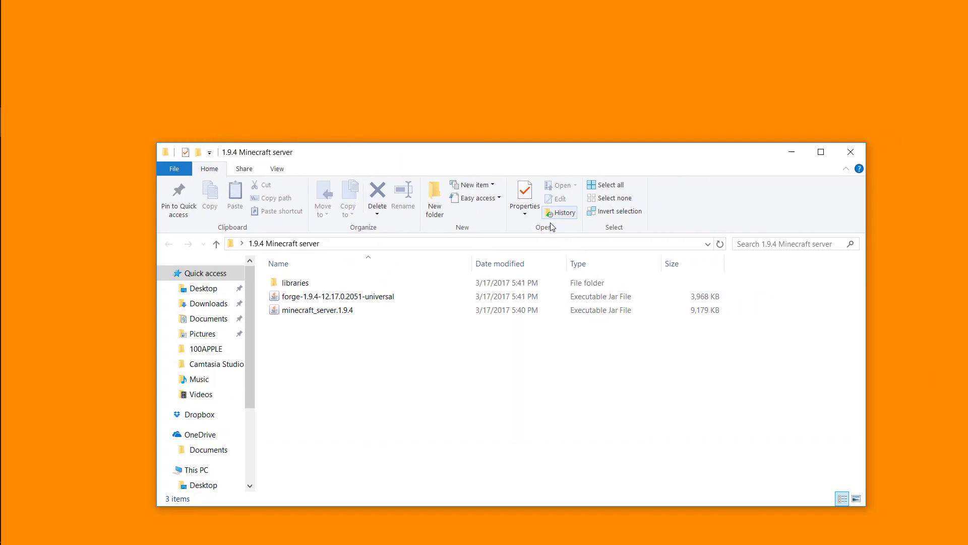
{"action": "left_click", "coordinate": [820, 151]}
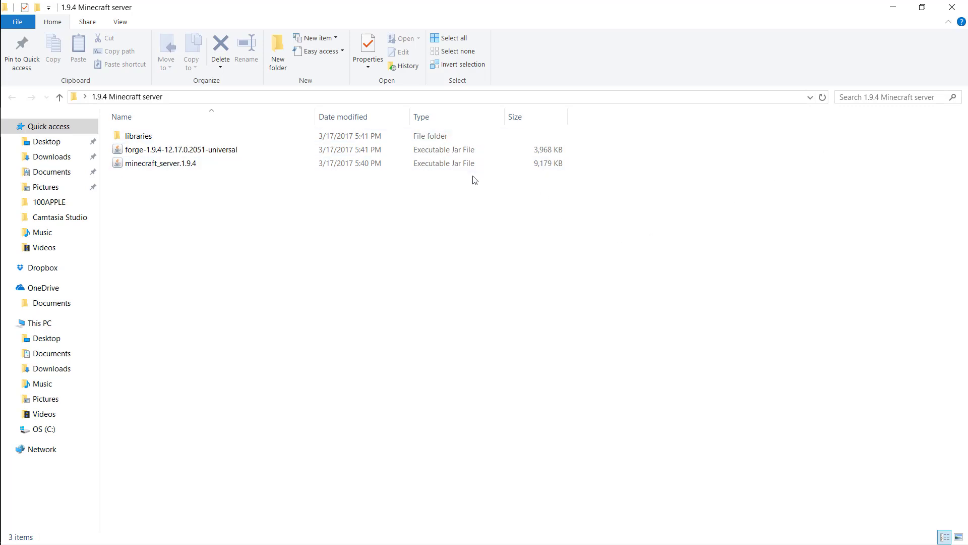
{"action": "left_click", "coordinate": [502, 171]}
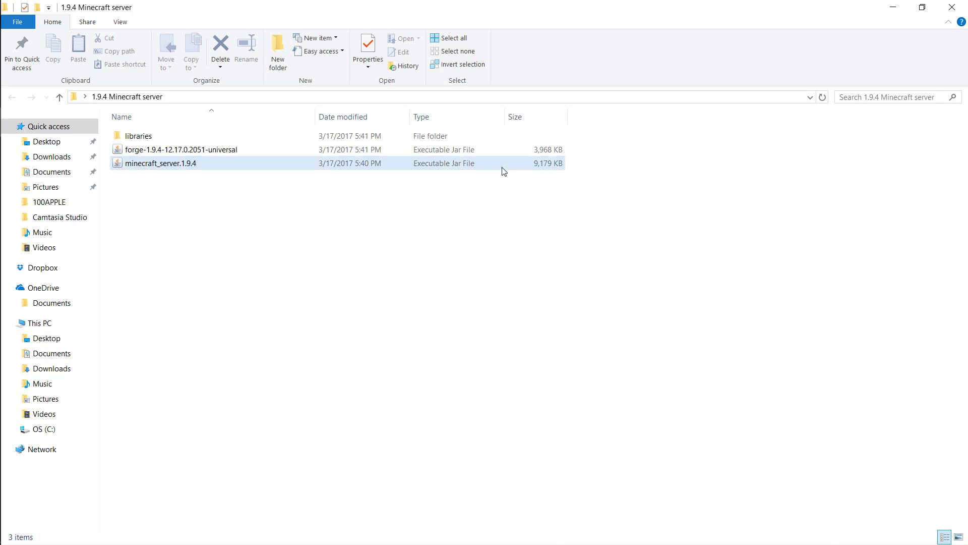
{"action": "double_click", "coordinate": [502, 171]}
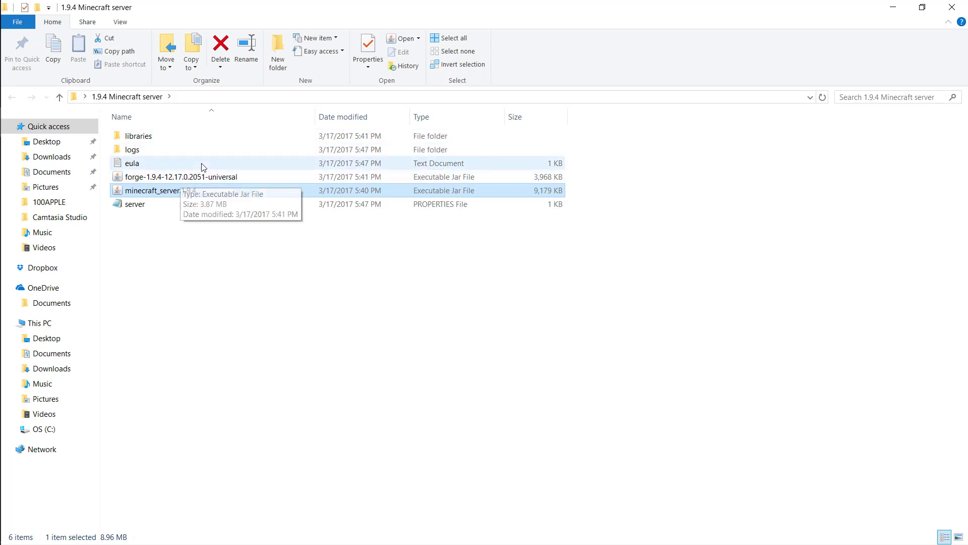
Step: Switch to a maximized Chrome window and search the web for "eula"
{"action": "mouse_move", "coordinate": [1, 207]}
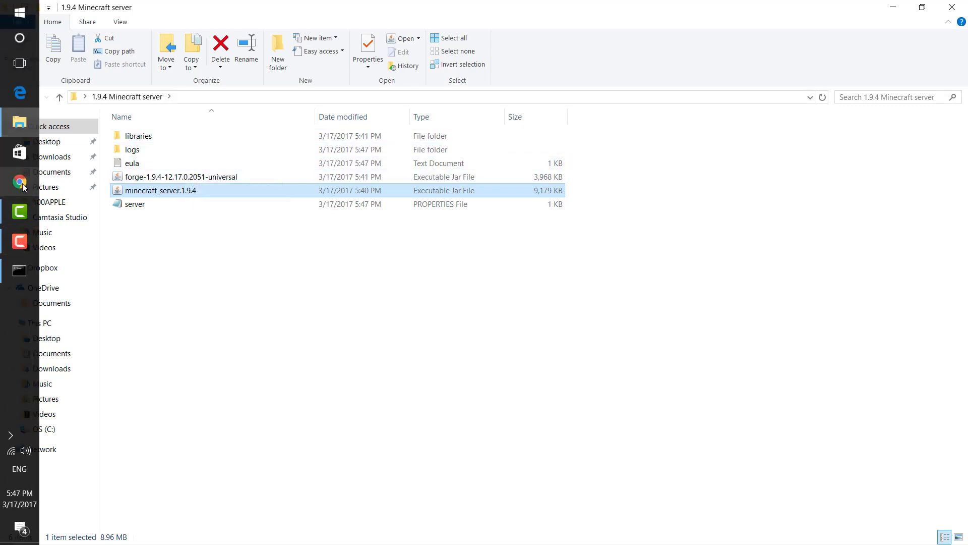
{"action": "left_click", "coordinate": [23, 181]}
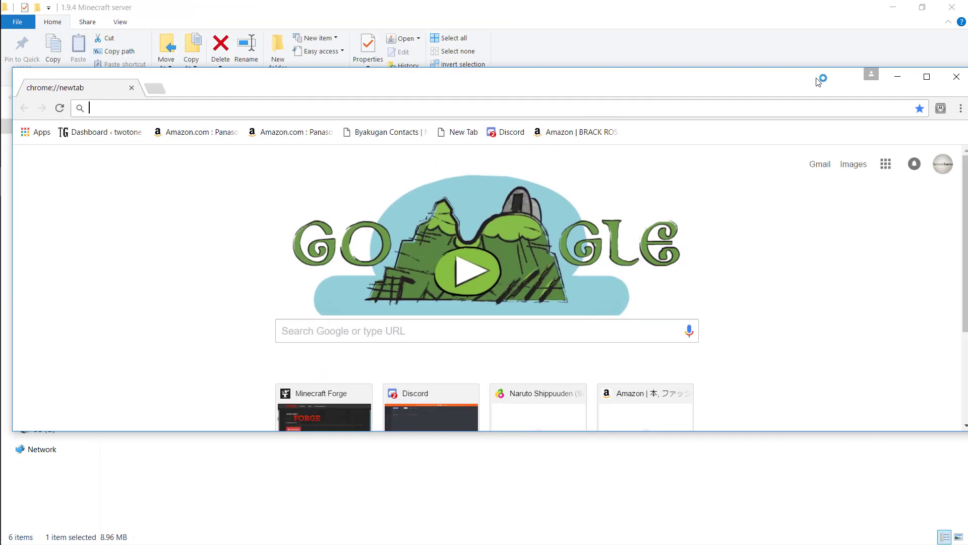
{"action": "left_click", "coordinate": [927, 76]}
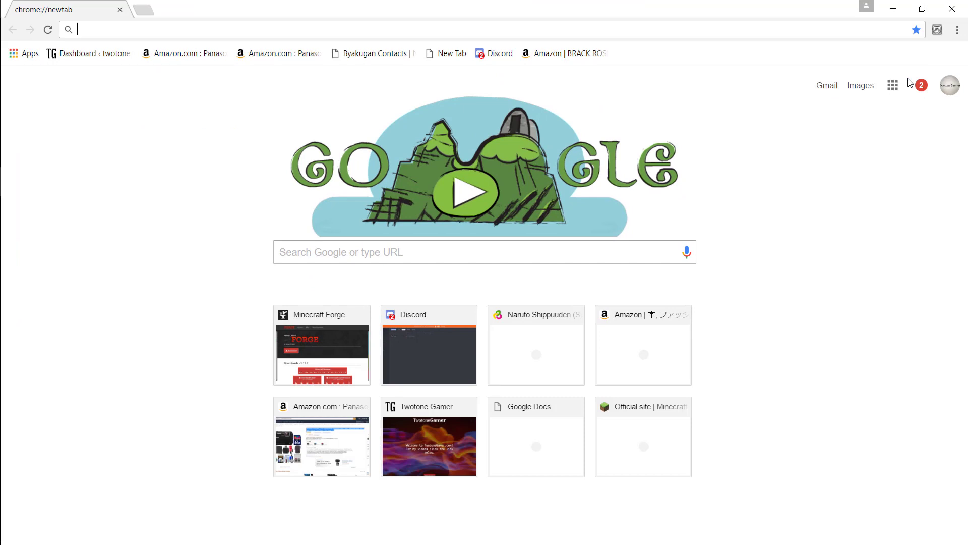
{"action": "type", "text": "el"}
{"action": "key", "text": "BackSpace"}
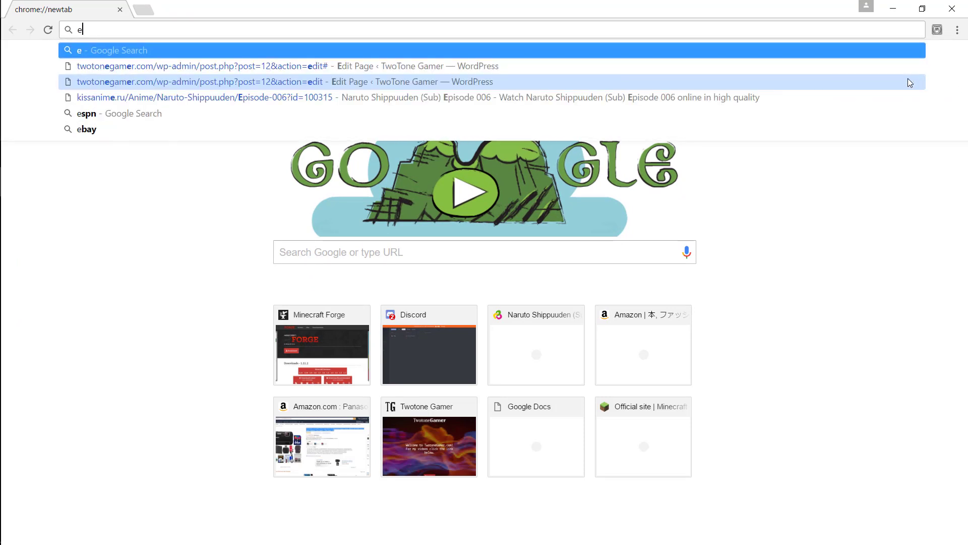
{"action": "type", "text": "ula"}
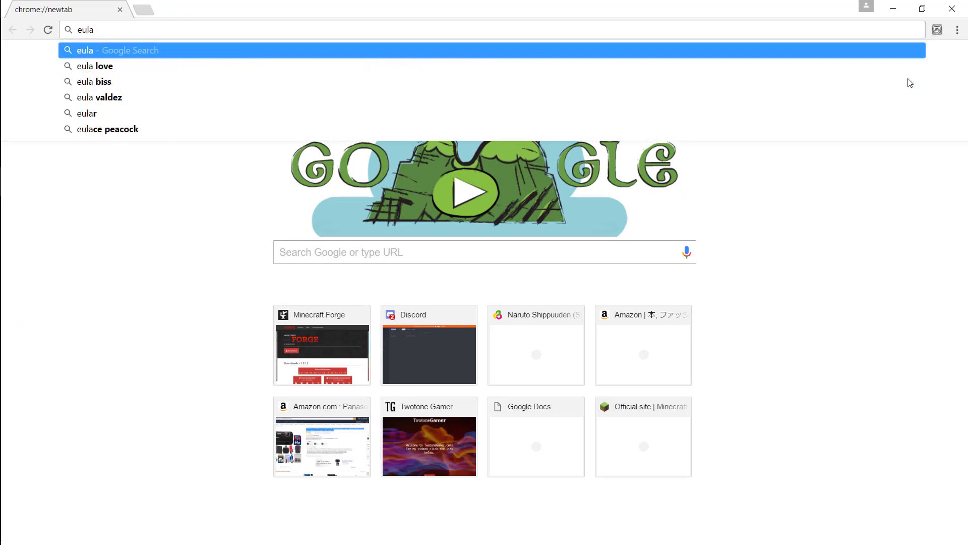
{"action": "key", "text": "Return"}
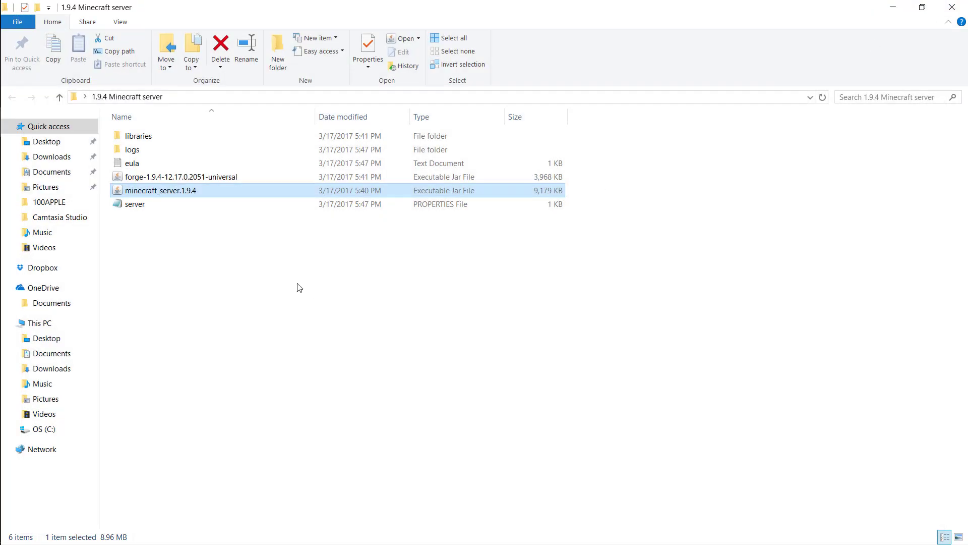
Step: Open the eula text document in the server folder and change its setting to eula=true
{"action": "double_click", "coordinate": [164, 162]}
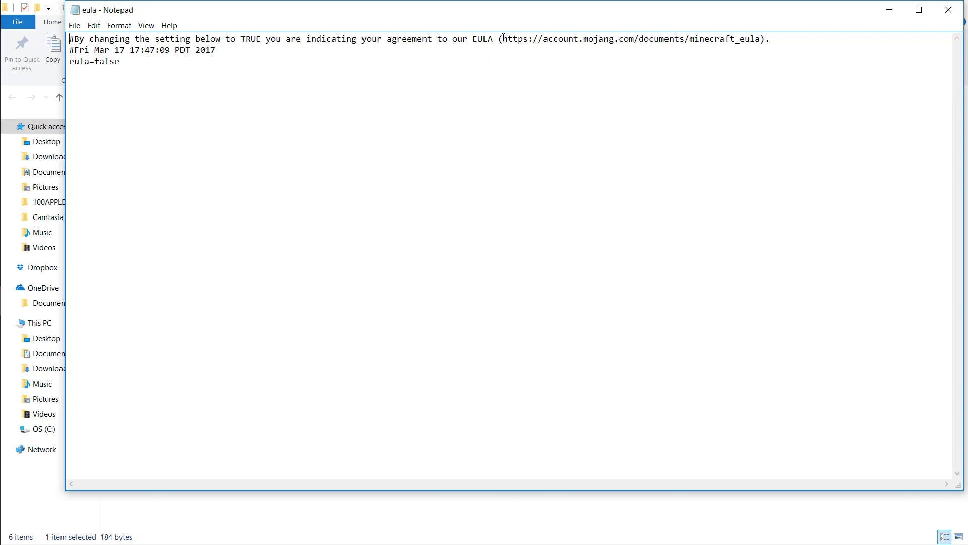
{"action": "mouse_move", "coordinate": [503, 39]}
{"action": "left_mouse_down"}
{"action": "mouse_move", "coordinate": [578, 49]}
{"action": "mouse_move", "coordinate": [759, 24]}
{"action": "mouse_move", "coordinate": [514, 37]}
{"action": "mouse_move", "coordinate": [508, 46]}
{"action": "mouse_move", "coordinate": [504, 26]}
{"action": "left_mouse_up"}
{"action": "left_click", "coordinate": [461, 84]}
{"action": "key", "text": "BackSpace"}
{"action": "key", "text": "BackSpace"}
{"action": "key", "text": "BackSpace"}
{"action": "key", "text": "BackSpace"}
{"action": "key", "text": "BackSpace"}
{"action": "type", "text": "true"}
Step: Save and close the eula file, and launch minecraft_server.1.9.4 again to start the server and generate the world
{"action": "left_click", "coordinate": [74, 26]}
{"action": "left_click", "coordinate": [74, 28]}
{"action": "left_click", "coordinate": [94, 25]}
{"action": "mouse_move", "coordinate": [74, 26]}
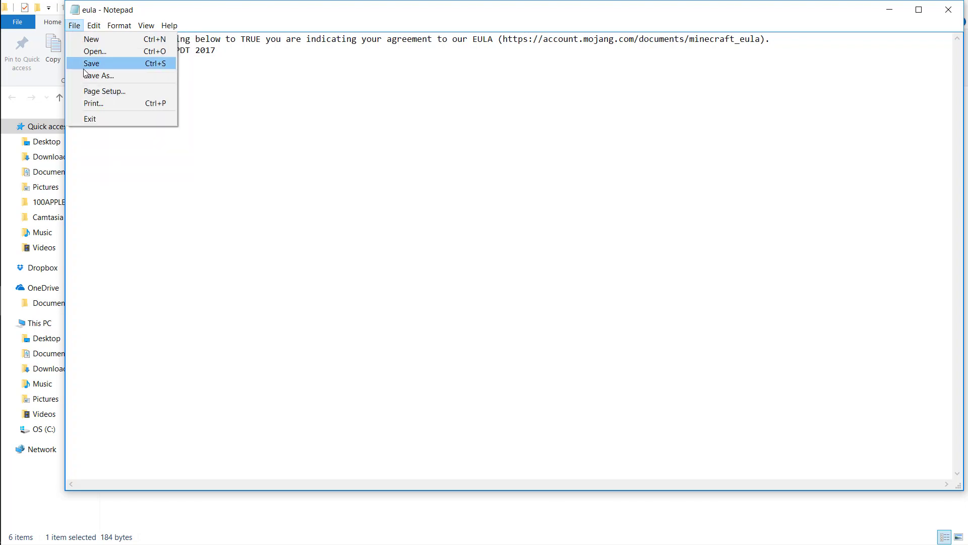
{"action": "left_click", "coordinate": [85, 69]}
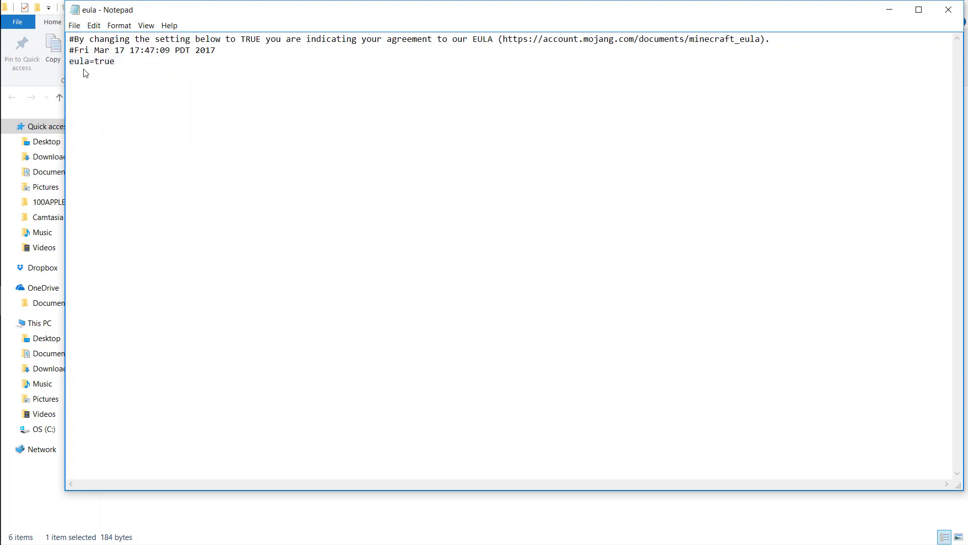
{"action": "left_click", "coordinate": [948, 10]}
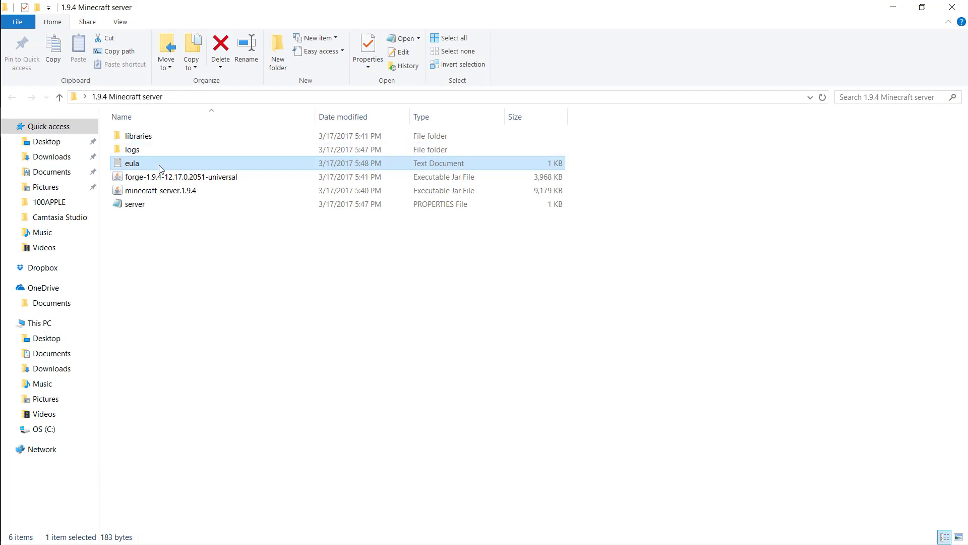
{"action": "double_click", "coordinate": [157, 196]}
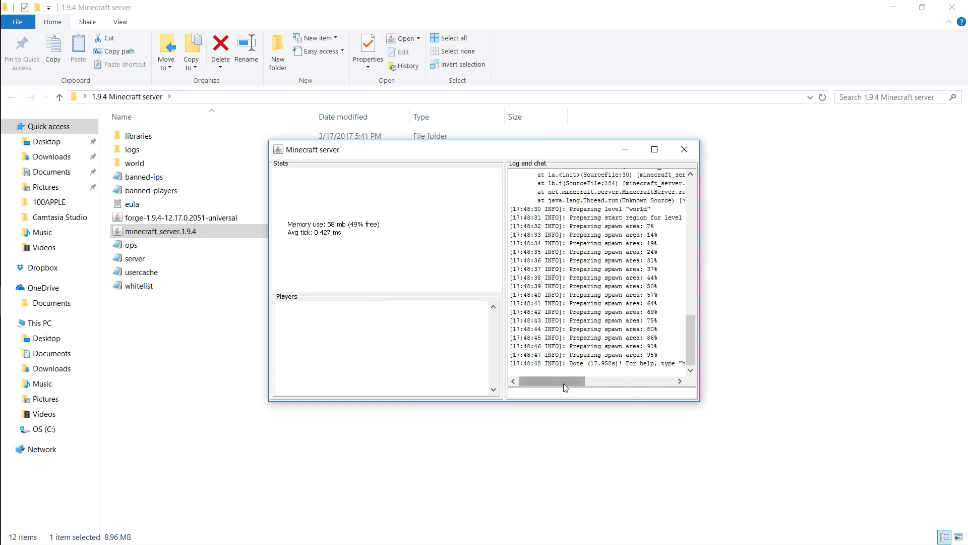
Step: Shut down the running Minecraft server by issuing the stop command in its console
{"action": "left_click_drag", "start_coordinate": [564, 383], "coordinate": [511, 426]}
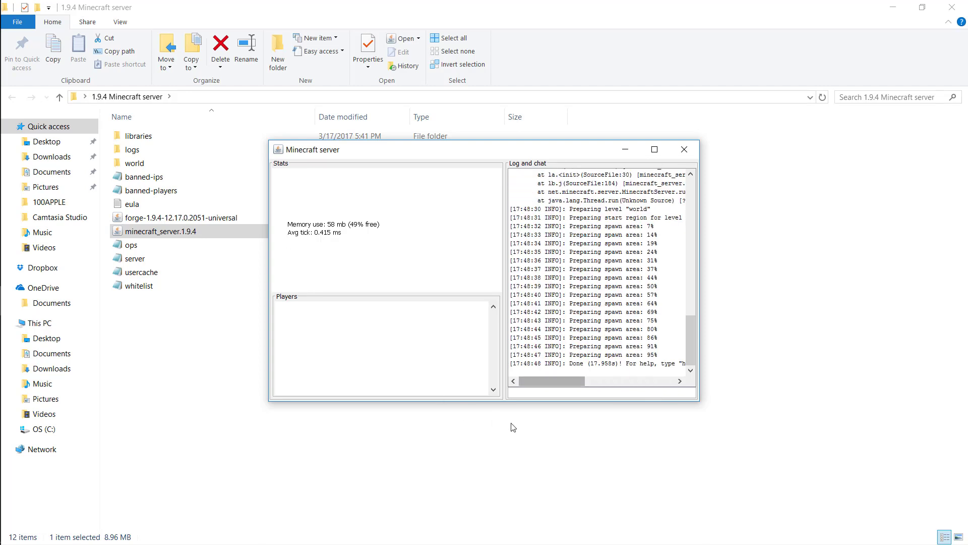
{"action": "left_click", "coordinate": [541, 391]}
{"action": "type", "text": "stop"}
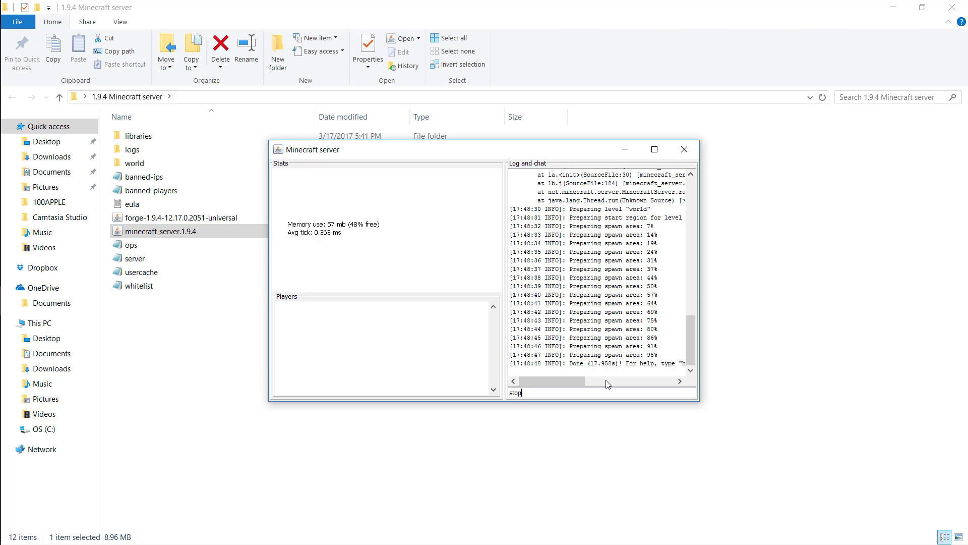
{"action": "key", "text": "Return"}
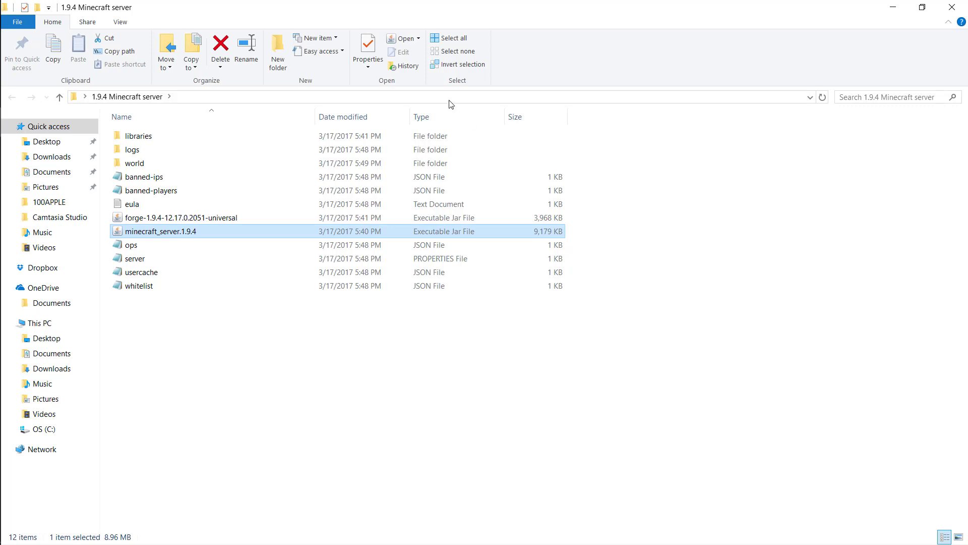
Step: Launch forge-1.9.4-12.17.0.2051-universal to generate the Forge folders, and shut that server down with the stop command
{"action": "left_click", "coordinate": [232, 217]}
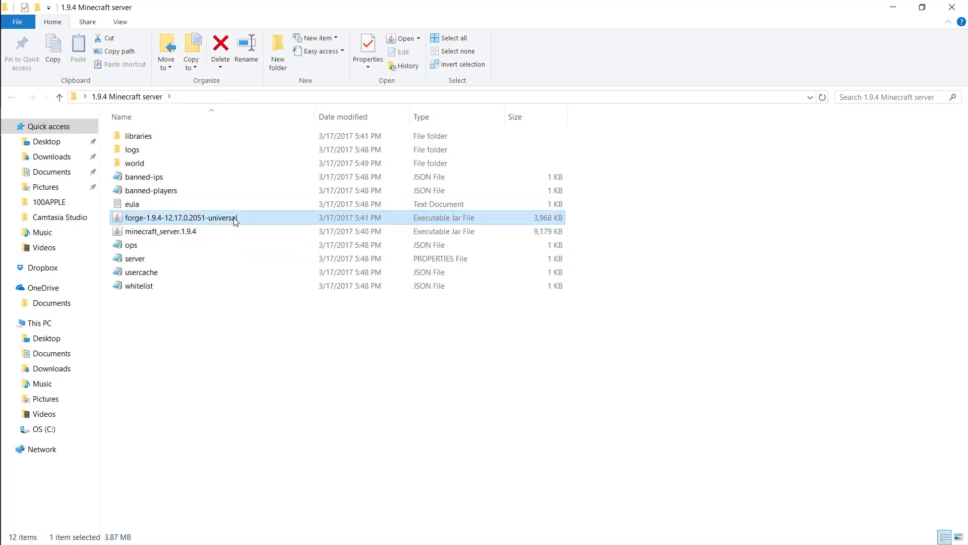
{"action": "double_click", "coordinate": [234, 221]}
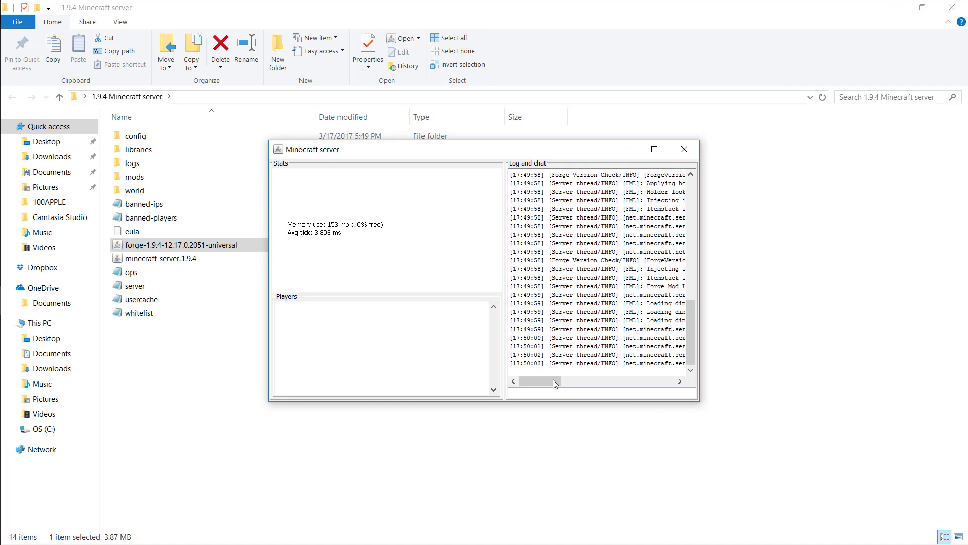
{"action": "left_click_drag", "start_coordinate": [554, 381], "coordinate": [531, 382]}
{"action": "type", "text": "stop"}
{"action": "key", "text": "Return"}
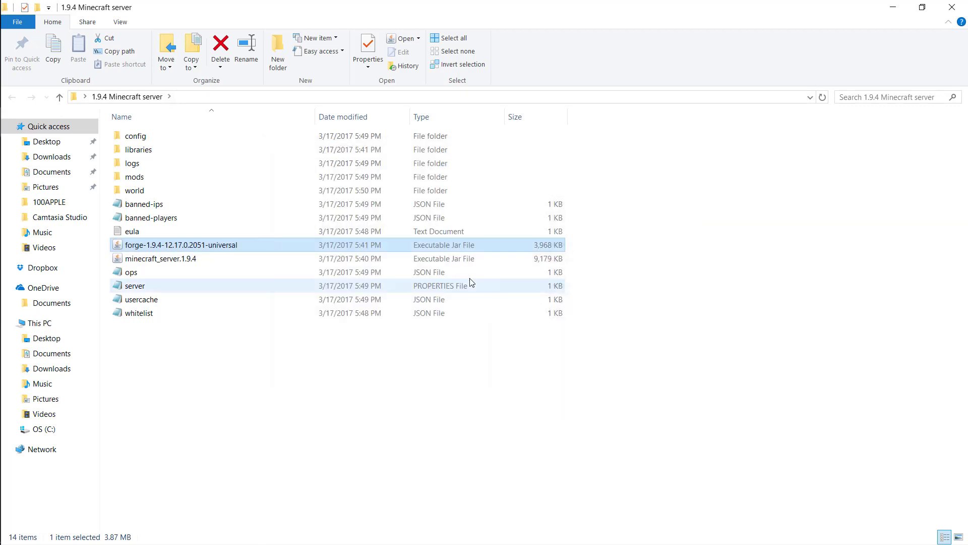
Step: Check the server-ip entry in the server properties file against the IP configuration in Command Prompt, and close the file unchanged
{"action": "mouse_move", "coordinate": [2, 160]}
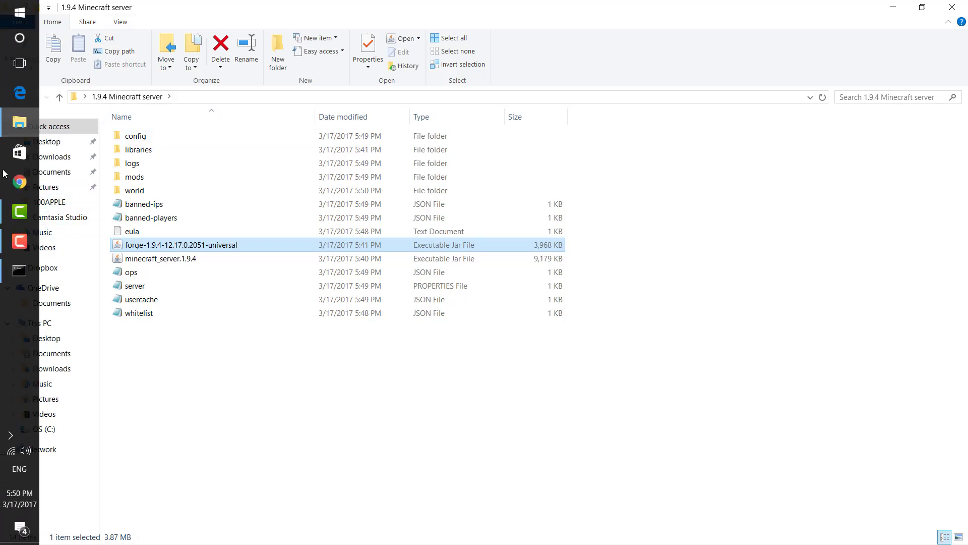
{"action": "double_click", "coordinate": [142, 292]}
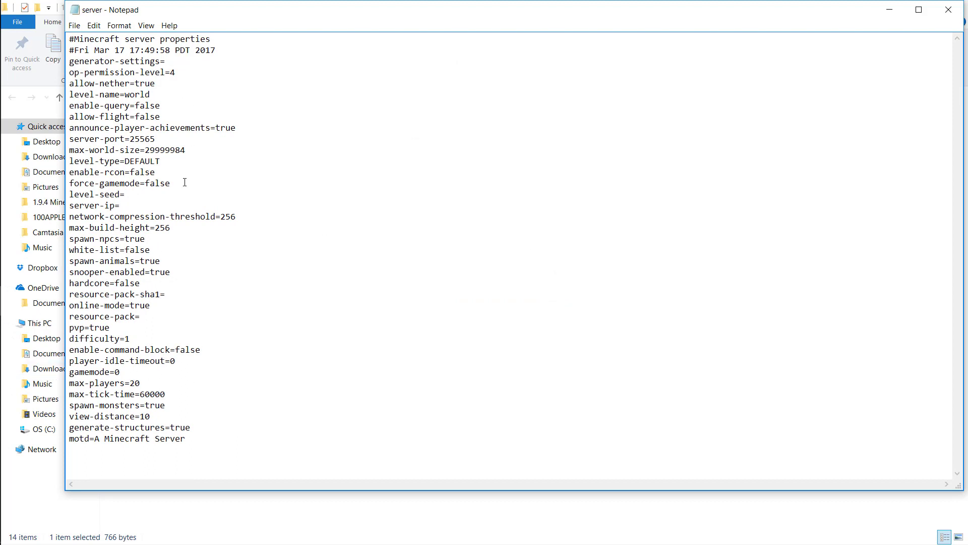
{"action": "left_click", "coordinate": [120, 206]}
{"action": "key", "text": "alt+Tab"}
{"action": "left_click_drag", "start_coordinate": [400, 36], "coordinate": [366, 106]}
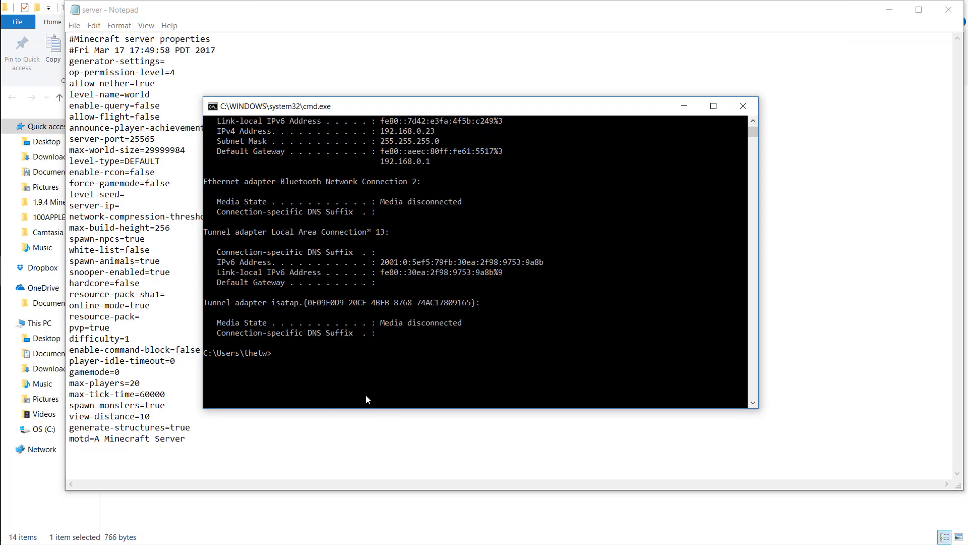
{"action": "scroll", "coordinate": [366, 393], "scroll_direction": "up", "scroll_amount": 1}
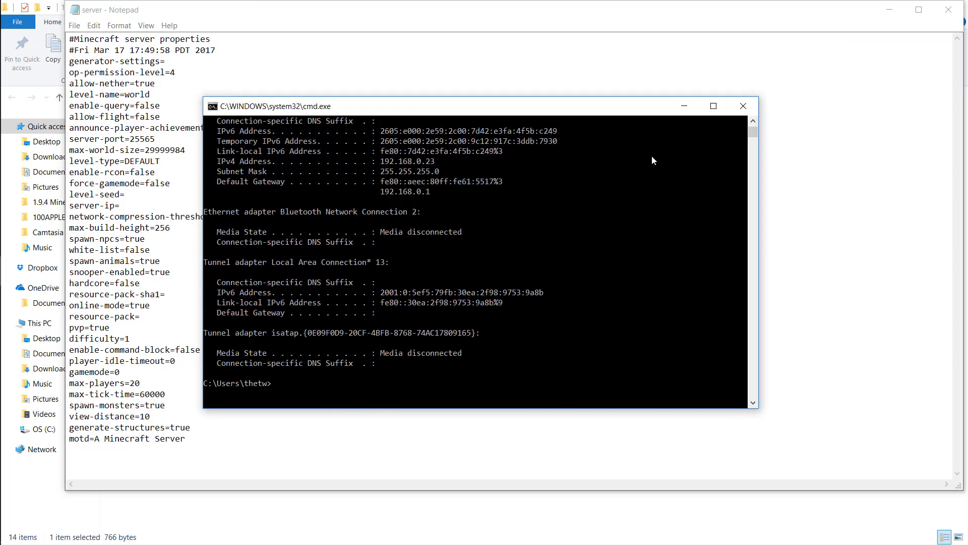
{"action": "key", "text": "alt+Tab"}
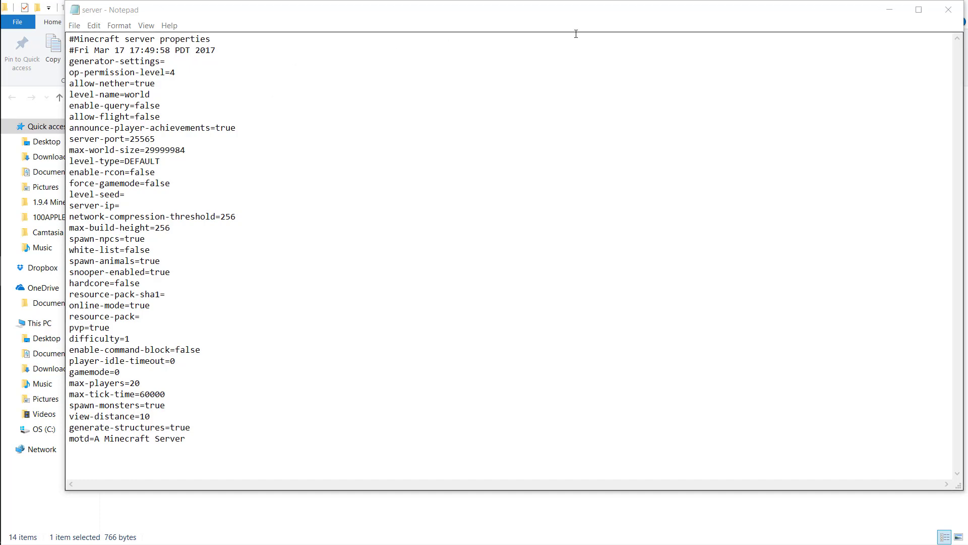
{"action": "left_click", "coordinate": [948, 10]}
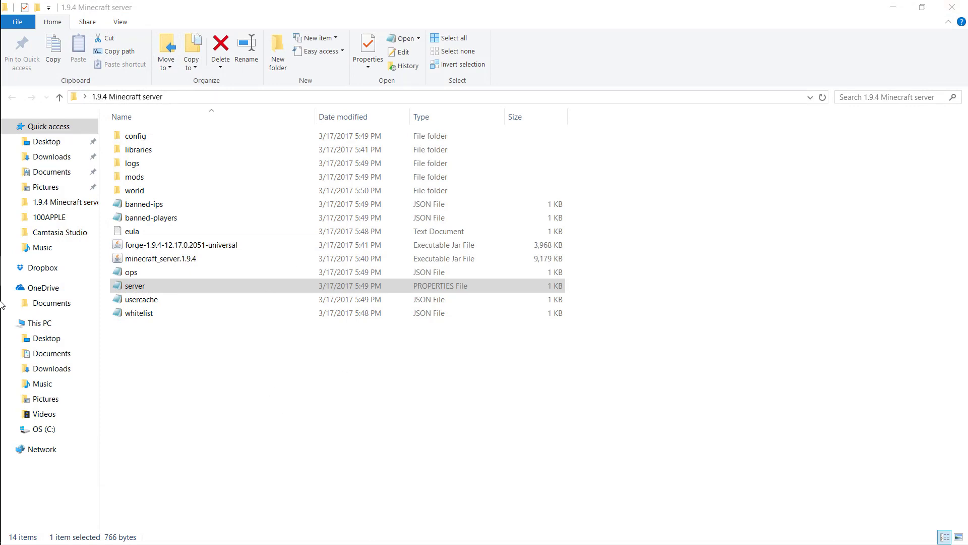
Step: Switch to Chrome, load the default gateway address 192.168.0.1 taken from Command Prompt, and log in to the router with the prefilled credentials
{"action": "mouse_move", "coordinate": [5, 182]}
{"action": "left_click", "coordinate": [18, 194]}
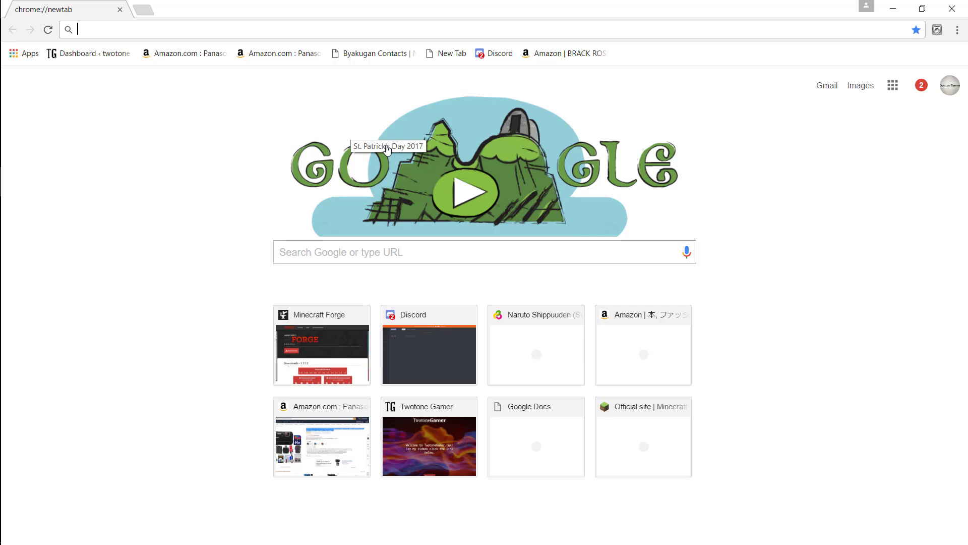
{"action": "key", "text": "alt+Tab"}
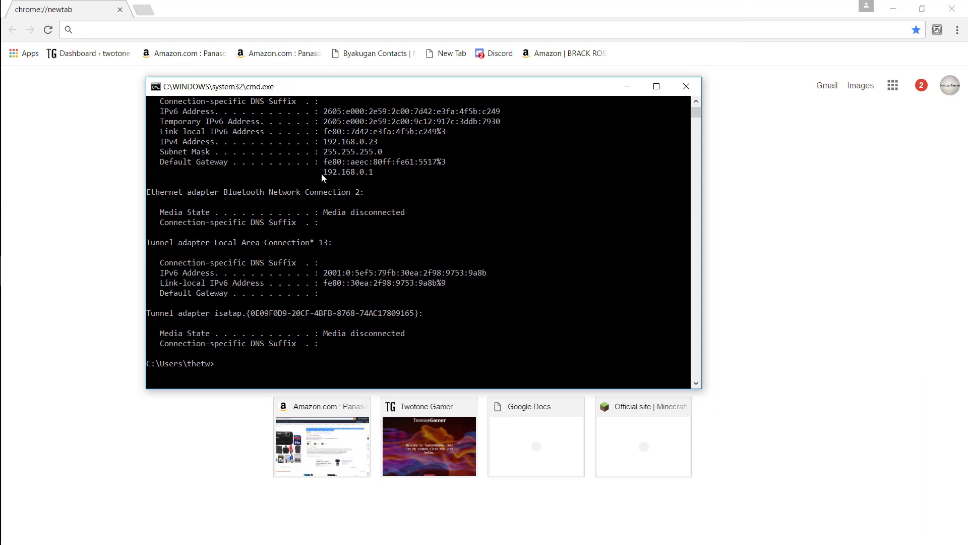
{"action": "left_click_drag", "start_coordinate": [323, 176], "coordinate": [373, 175]}
{"action": "right_click", "coordinate": [375, 176]}
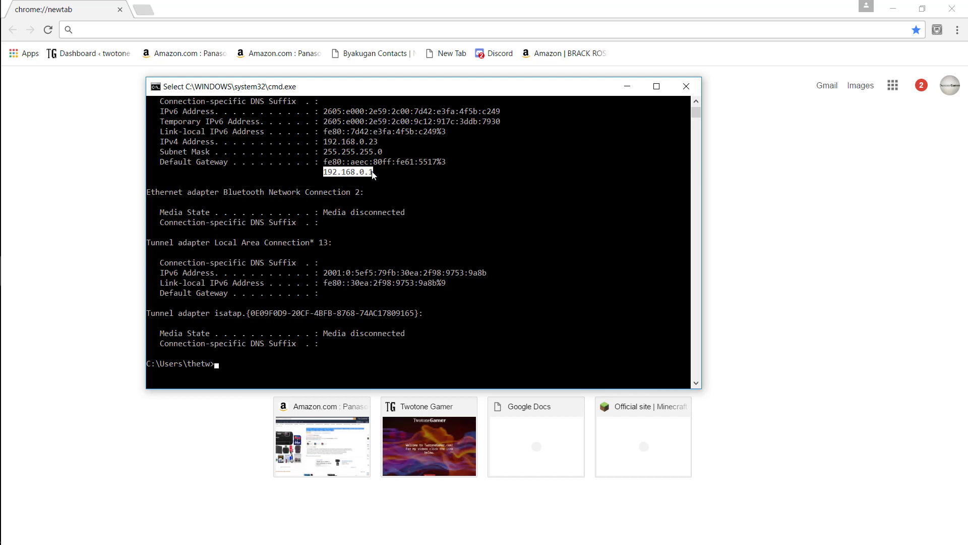
{"action": "right_click", "coordinate": [373, 174]}
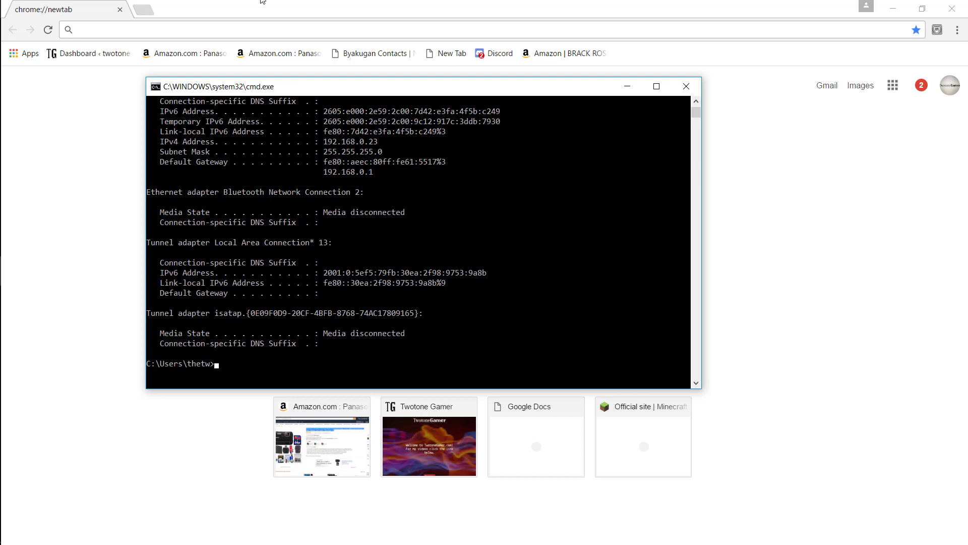
{"action": "left_click", "coordinate": [162, 43]}
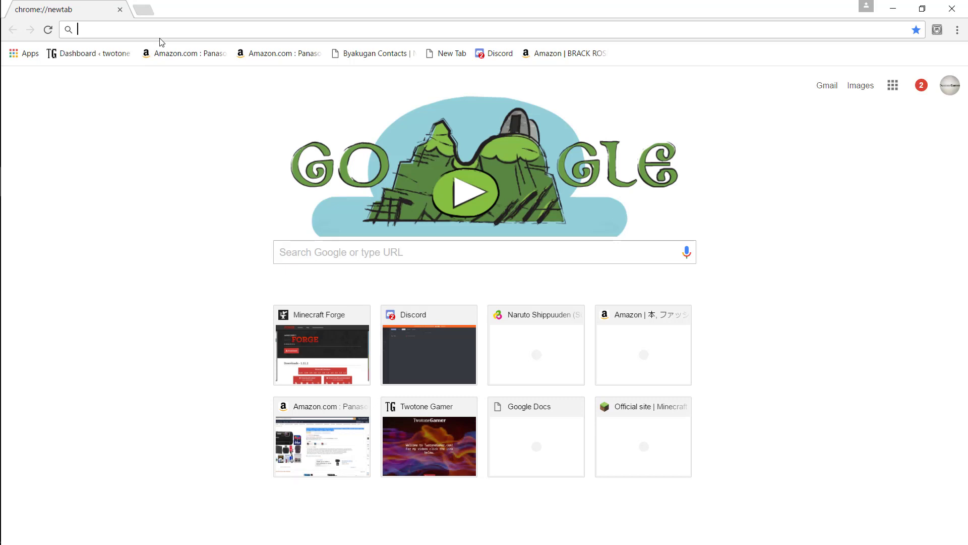
{"action": "type", "text": "192.168.0.1"}
{"action": "key", "text": "Return"}
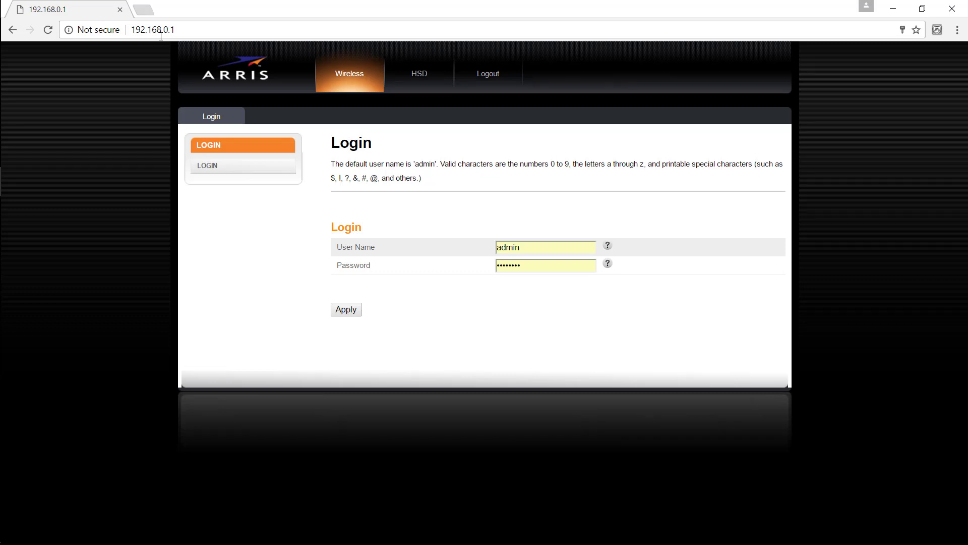
{"action": "left_click", "coordinate": [351, 314]}
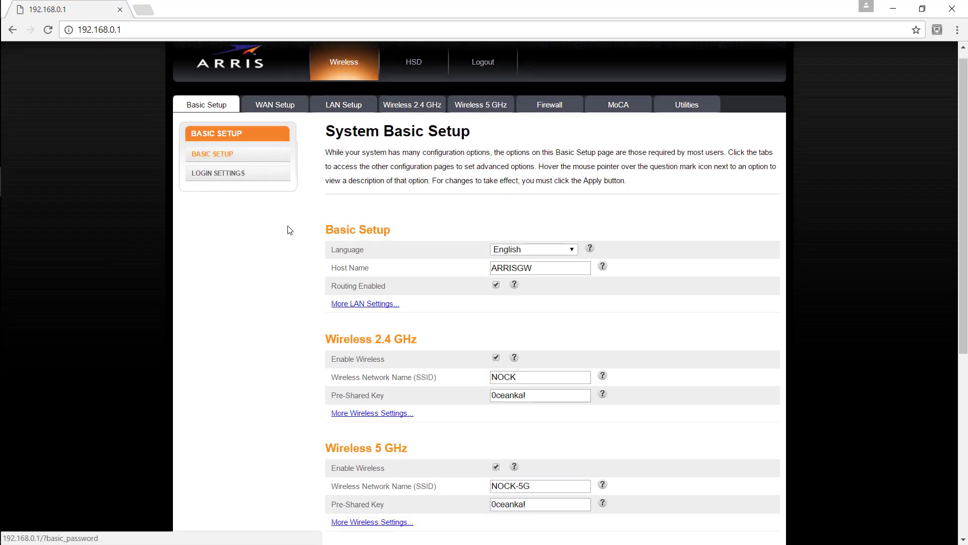
Step: Examine the router's Basic, LAN, WAN and wireless setup pages for port forwarding settings
{"action": "scroll", "coordinate": [546, 274], "scroll_direction": "down", "scroll_amount": 6}
{"action": "scroll", "coordinate": [319, 330], "scroll_direction": "up", "scroll_amount": 6}
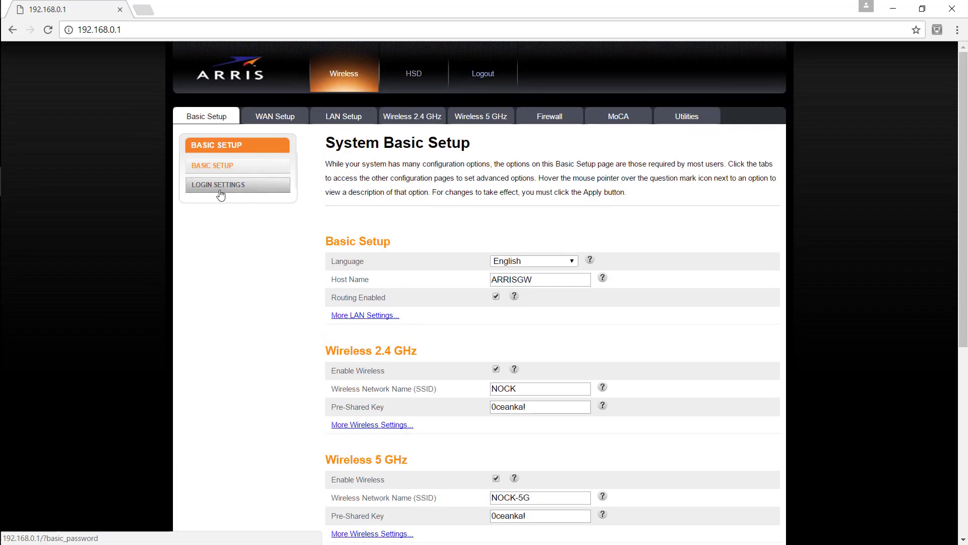
{"action": "left_click", "coordinate": [247, 166]}
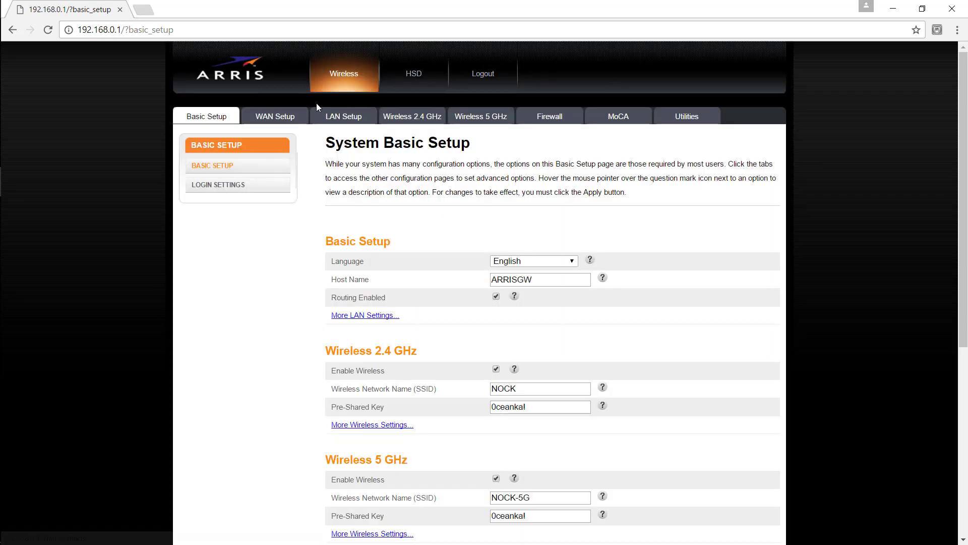
{"action": "left_click", "coordinate": [357, 115]}
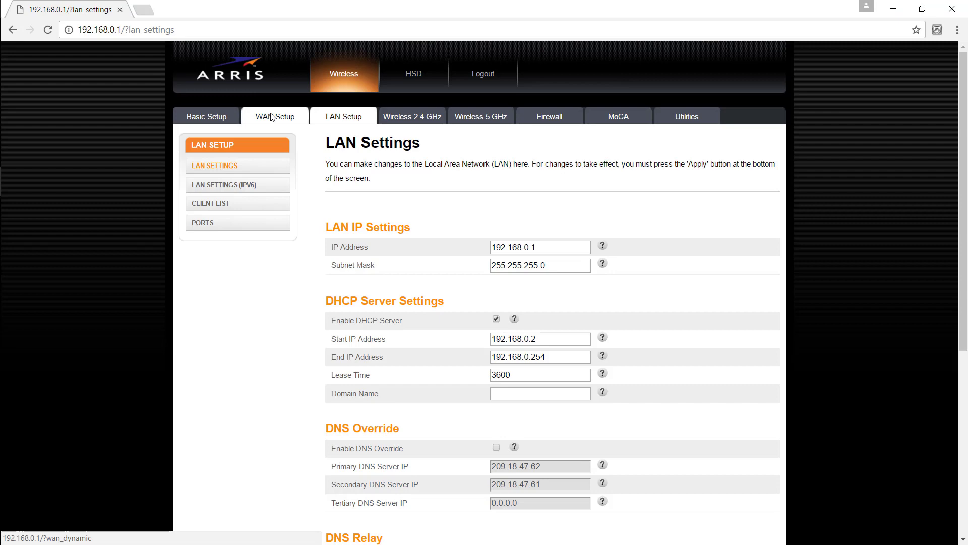
{"action": "left_click", "coordinate": [208, 223]}
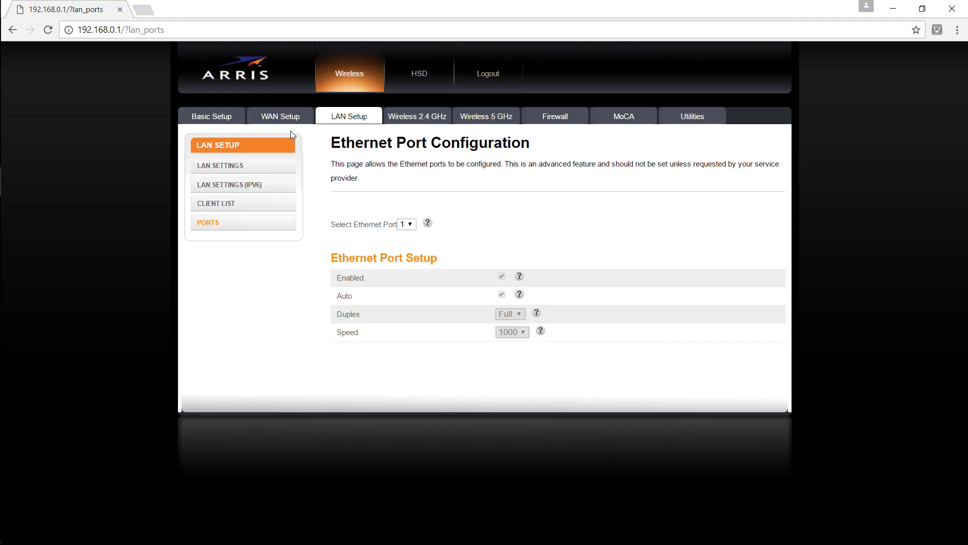
{"action": "left_click", "coordinate": [301, 117]}
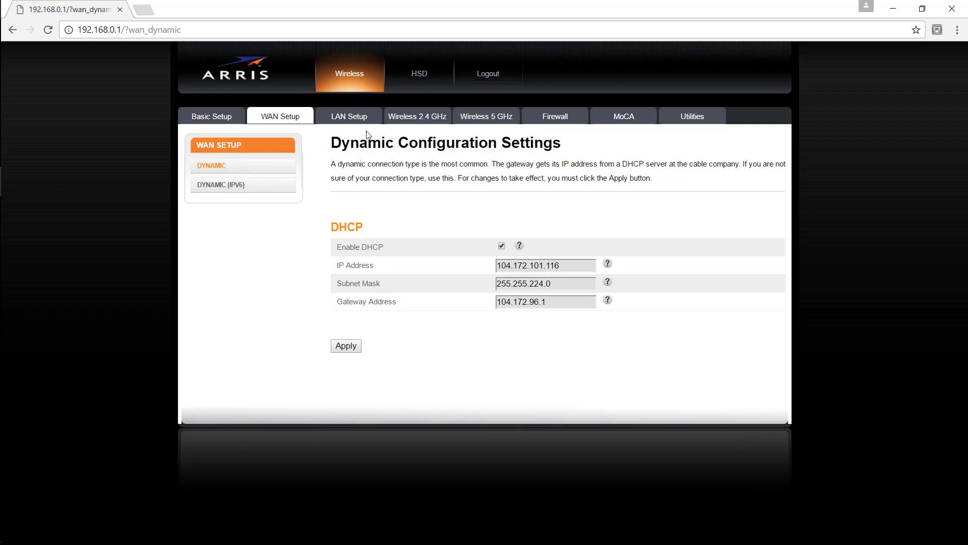
{"action": "left_click", "coordinate": [426, 117]}
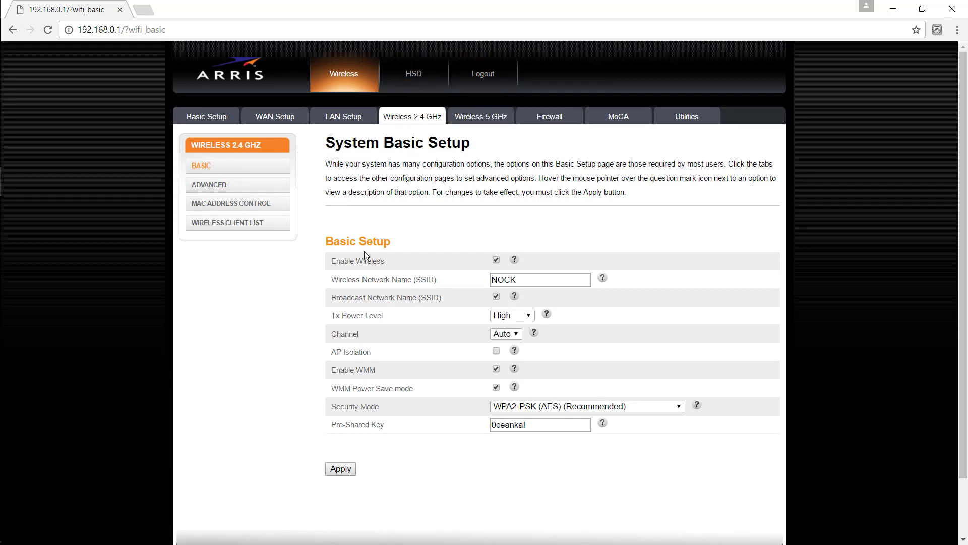
{"action": "left_click", "coordinate": [214, 186]}
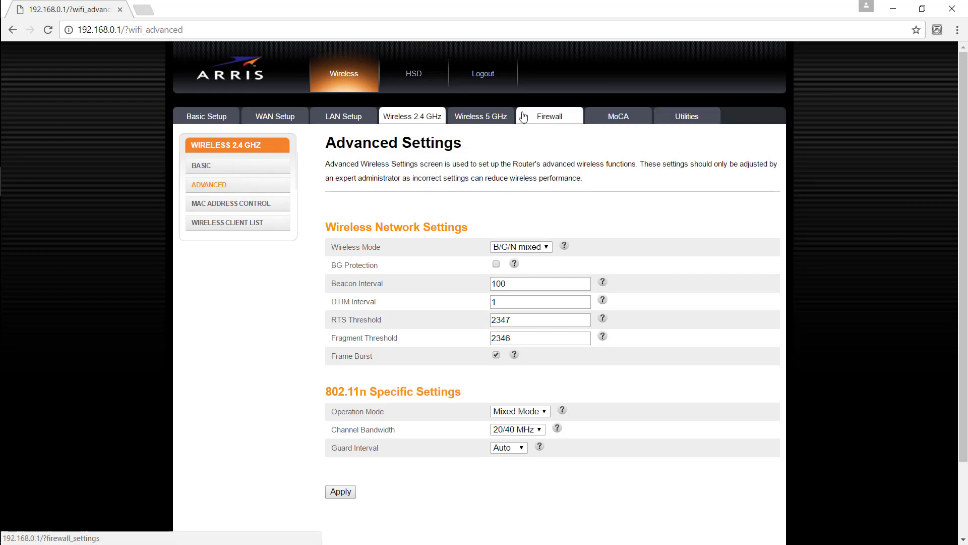
{"action": "left_click", "coordinate": [488, 122]}
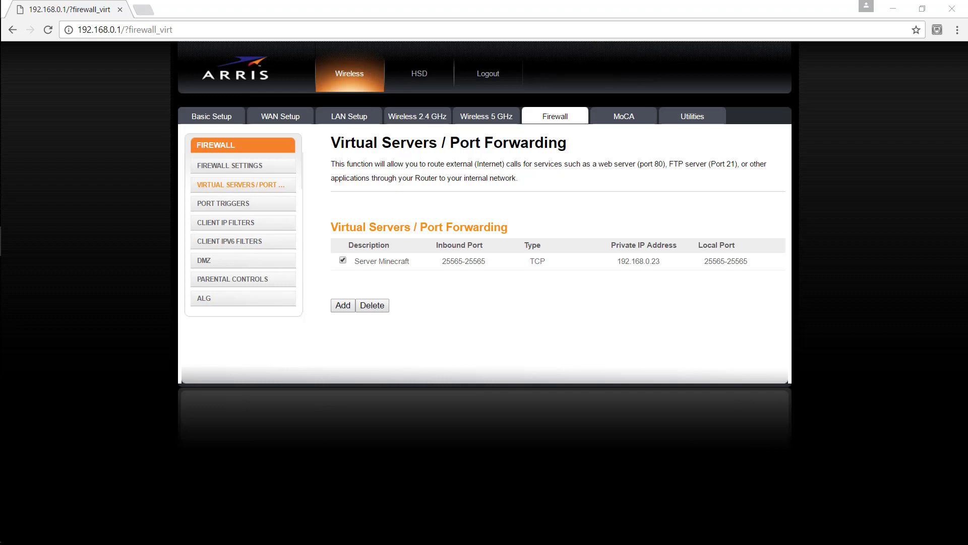
Step: Start a new virtual server entry with the description "ss;kc;jepifj" and inbound ports 25565 to 25565
{"action": "left_click", "coordinate": [342, 305]}
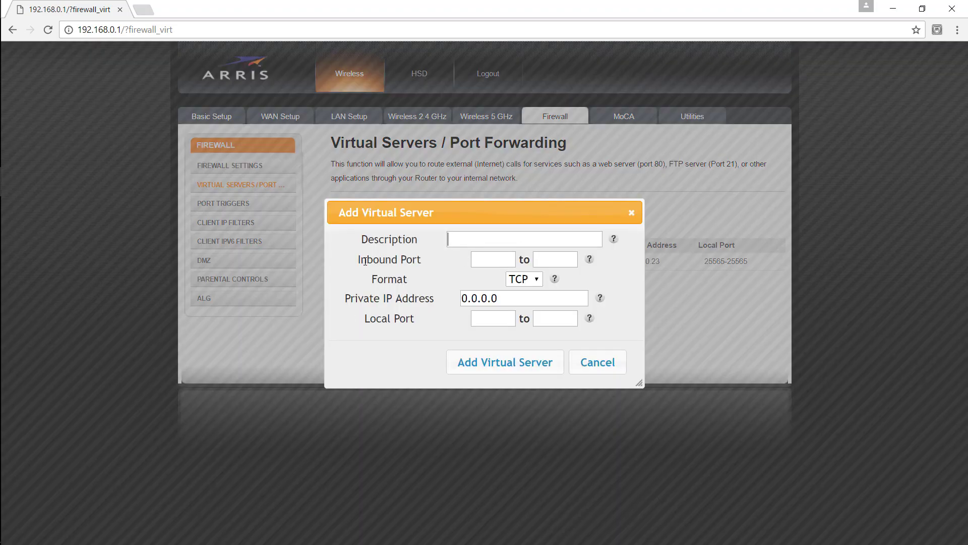
{"action": "type", "text": "ss;kc;jepifj"}
{"action": "left_click", "coordinate": [493, 262]}
{"action": "type", "text": "25565"}
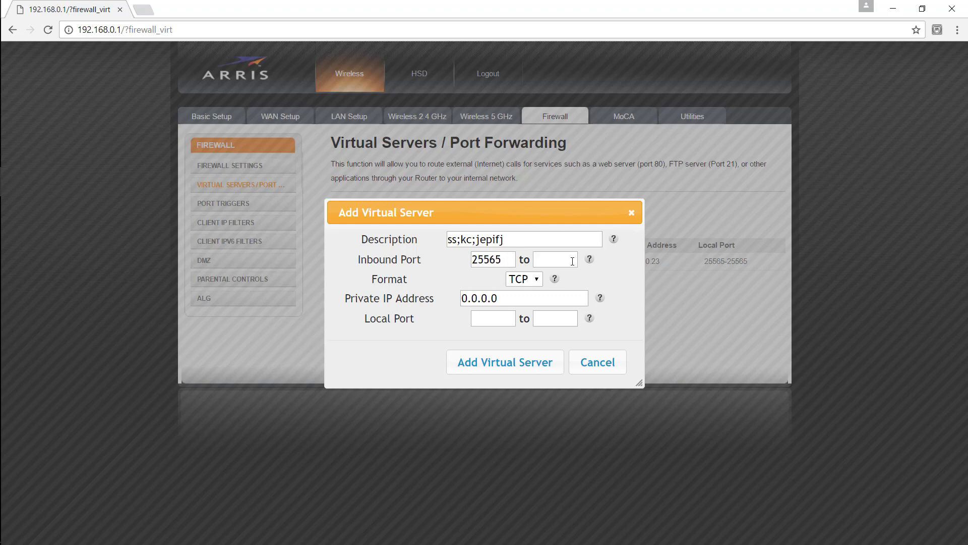
{"action": "type", "text": "25565"}
Step: Keep the format as TCP and set the private IP address to 192.168.0.23, checking it against the IPv4 address in Command Prompt
{"action": "left_click", "coordinate": [535, 284]}
{"action": "left_click", "coordinate": [525, 292]}
{"action": "key", "text": "BackSpace"}
{"action": "key", "text": "BackSpace"}
{"action": "key", "text": "BackSpace"}
{"action": "key", "text": "BackSpace"}
{"action": "key", "text": "BackSpace"}
{"action": "key", "text": "BackSpace"}
{"action": "key", "text": "BackSpace"}
{"action": "type", "text": "192.168."}
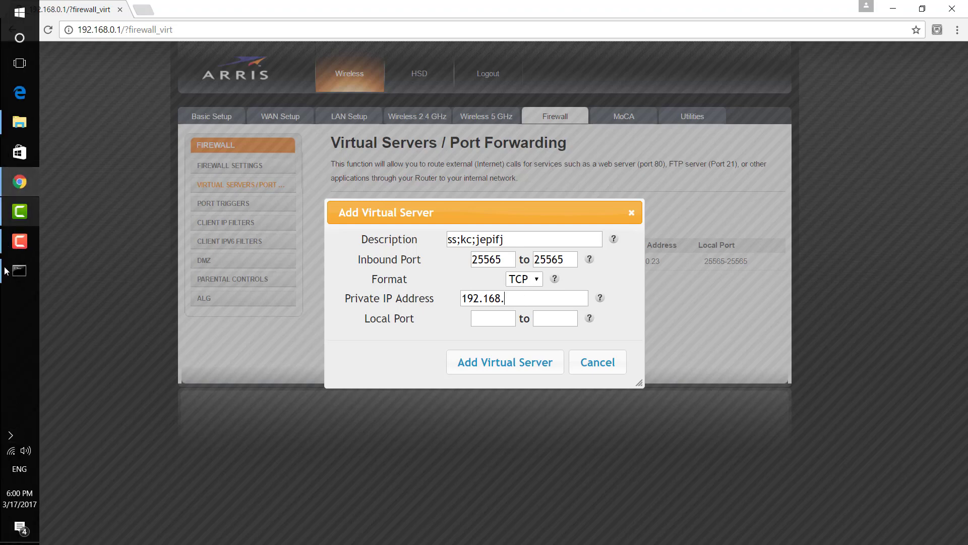
{"action": "left_click", "coordinate": [6, 271]}
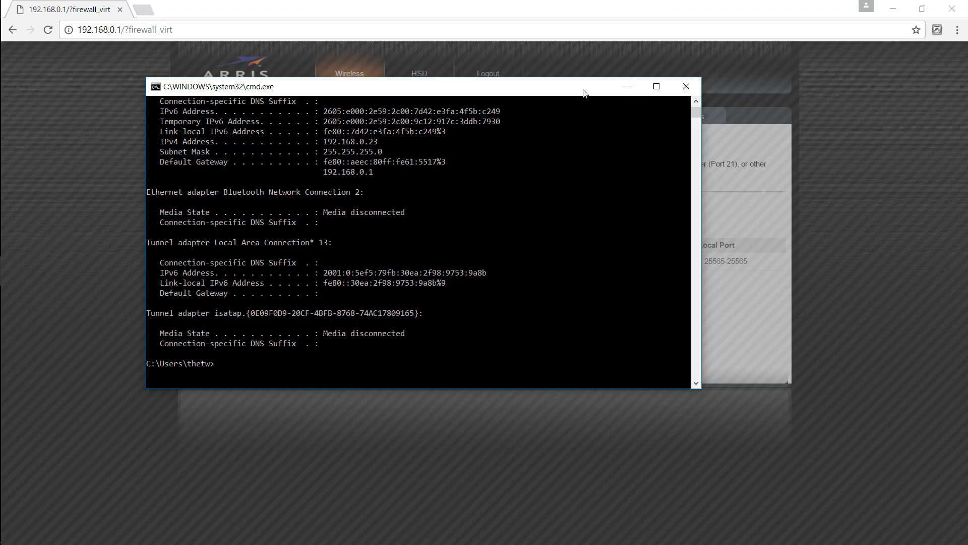
{"action": "left_click", "coordinate": [628, 87]}
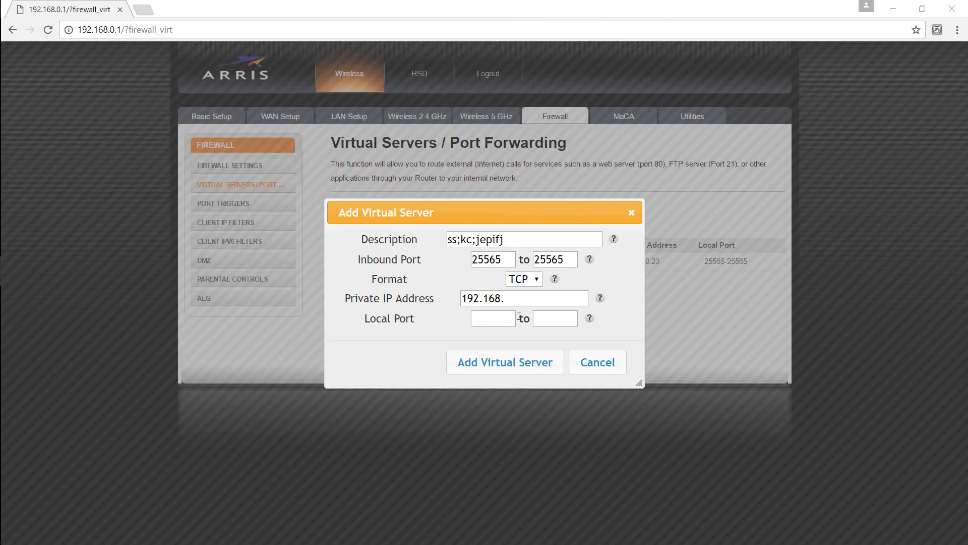
{"action": "left_click", "coordinate": [516, 296]}
{"action": "type", "text": "0,23"}
{"action": "left_click", "coordinate": [517, 298]}
{"action": "key", "text": "BackSpace"}
{"action": "type", "text": "."}
Step: Fill in local ports 25565 to 25575, cancel the new virtual server entry and close the browser
{"action": "type", "text": "2556"}
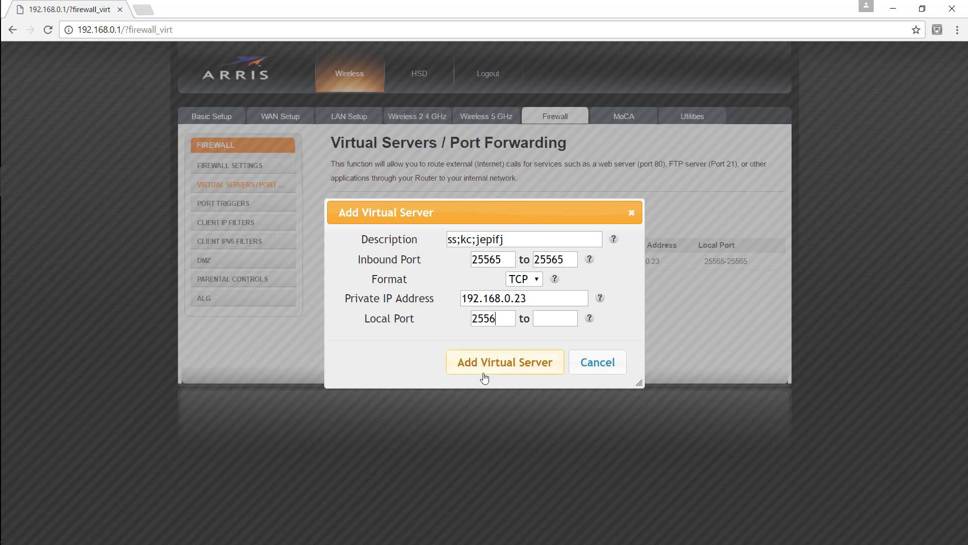
{"action": "type", "text": "5"}
{"action": "left_click", "coordinate": [553, 326]}
{"action": "type", "text": "25575"}
{"action": "left_click", "coordinate": [586, 362]}
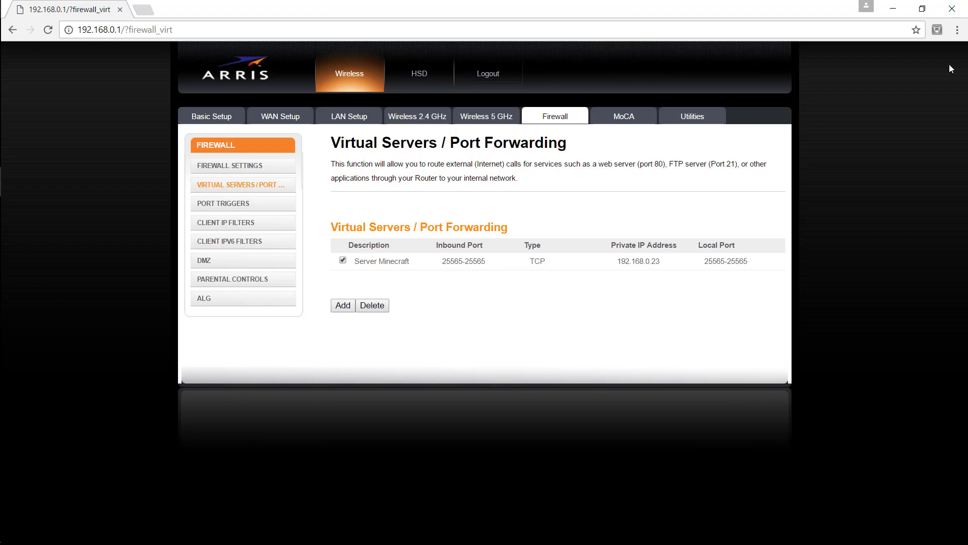
{"action": "left_click", "coordinate": [952, 9]}
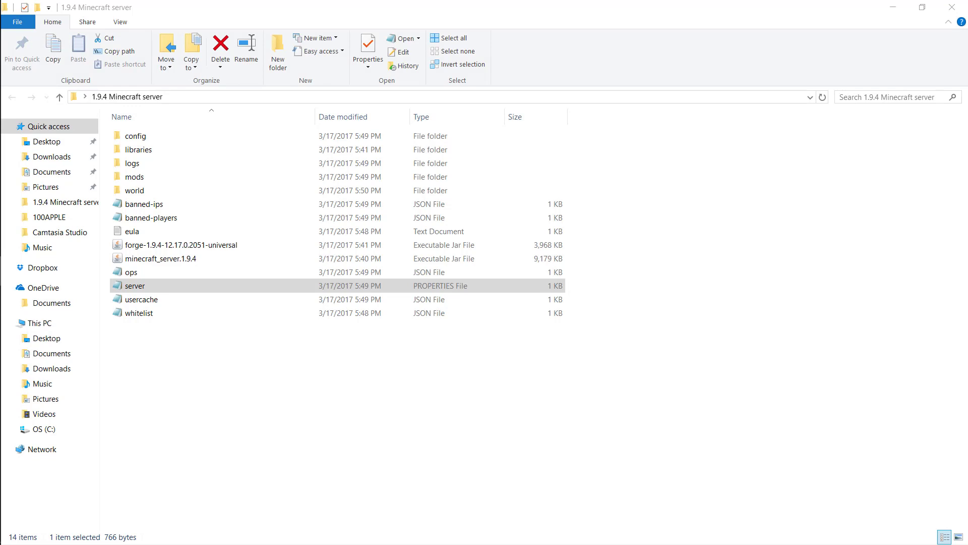
Step: Close Command Prompt, start the server from forge-1.9.4-12.17.0.2051-universal and minimize the server folder window
{"action": "key", "text": "alt+Tab"}
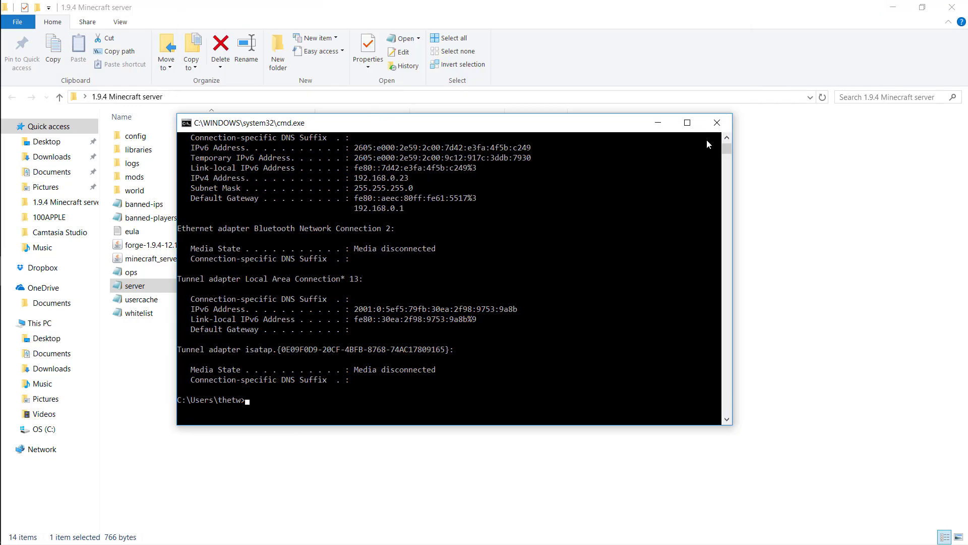
{"action": "left_click", "coordinate": [716, 123]}
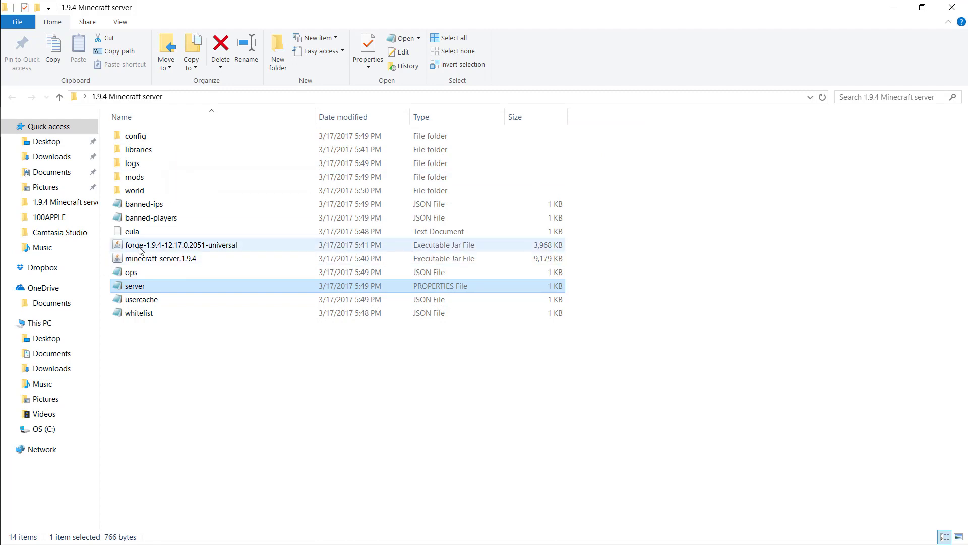
{"action": "double_click", "coordinate": [184, 248]}
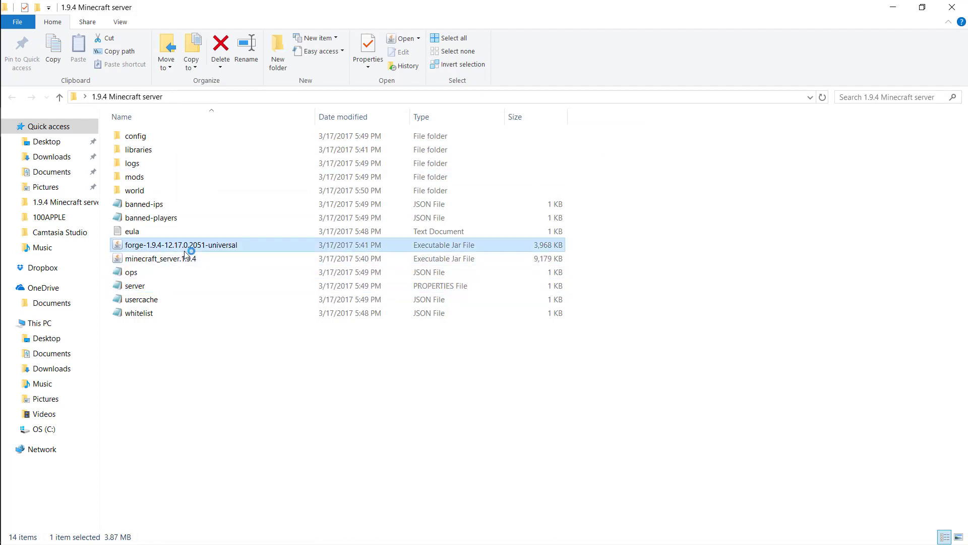
{"action": "left_click", "coordinate": [892, 11]}
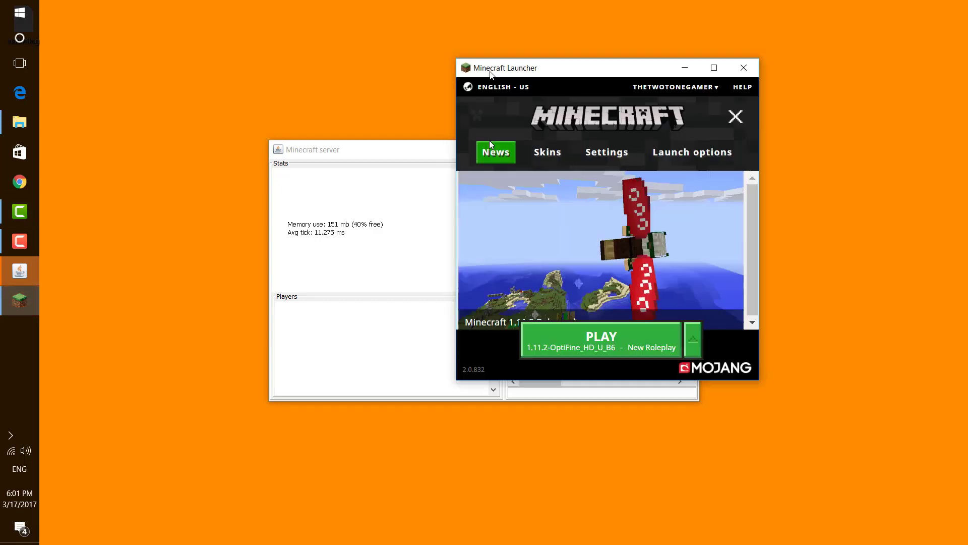
Step: In the maximized Minecraft Launcher, check the existing profiles and add a new launch configuration named "1.9.4 servar"
{"action": "left_click", "coordinate": [631, 143]}
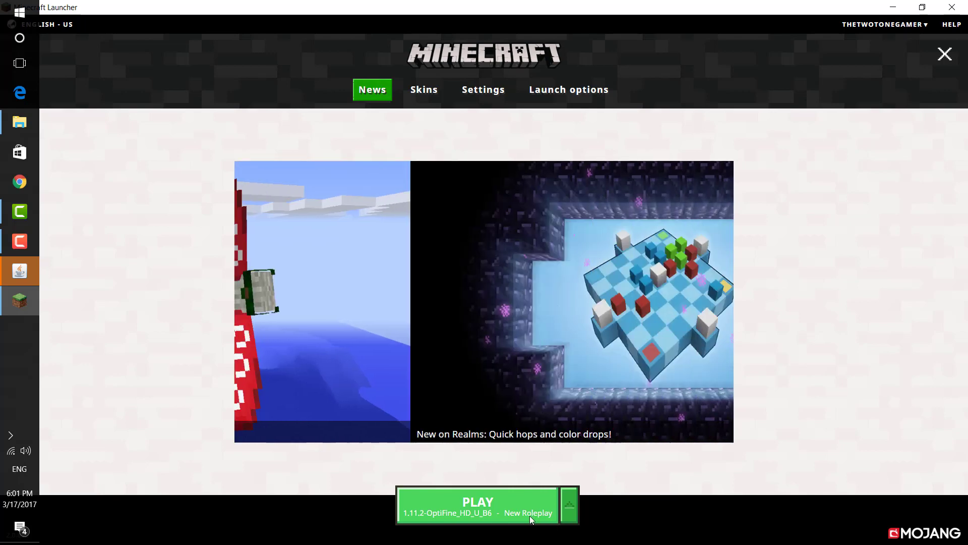
{"action": "left_click", "coordinate": [564, 499]}
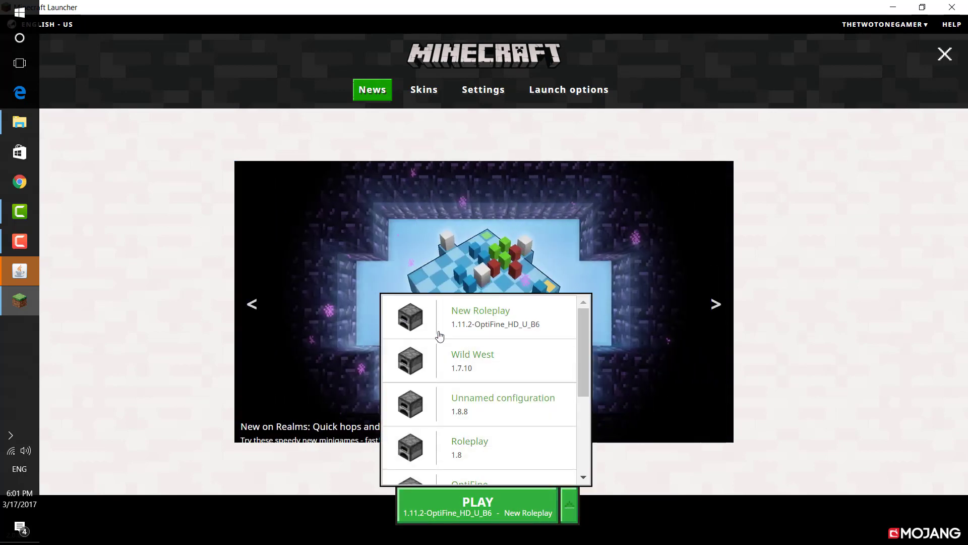
{"action": "scroll", "coordinate": [460, 411], "scroll_direction": "down", "scroll_amount": 3}
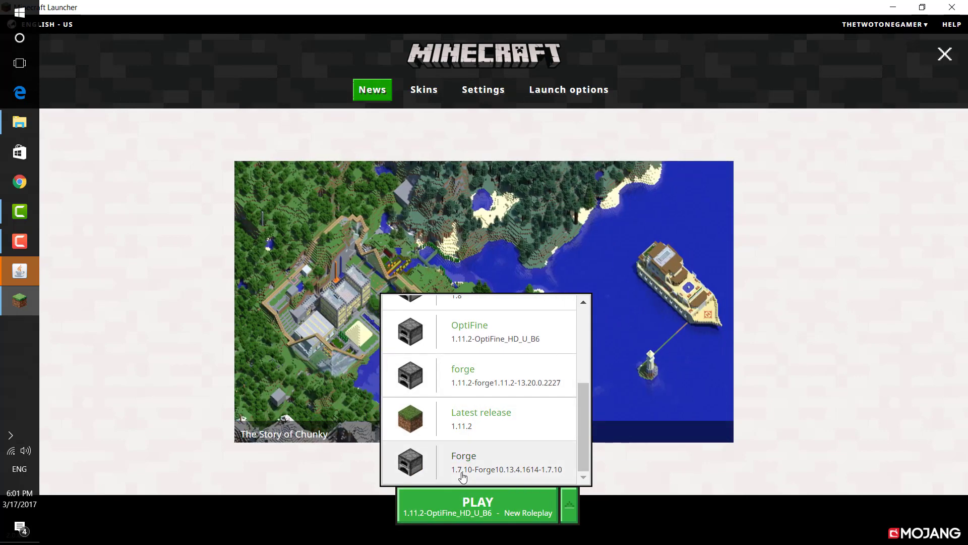
{"action": "scroll", "coordinate": [451, 418], "scroll_direction": "up", "scroll_amount": 3}
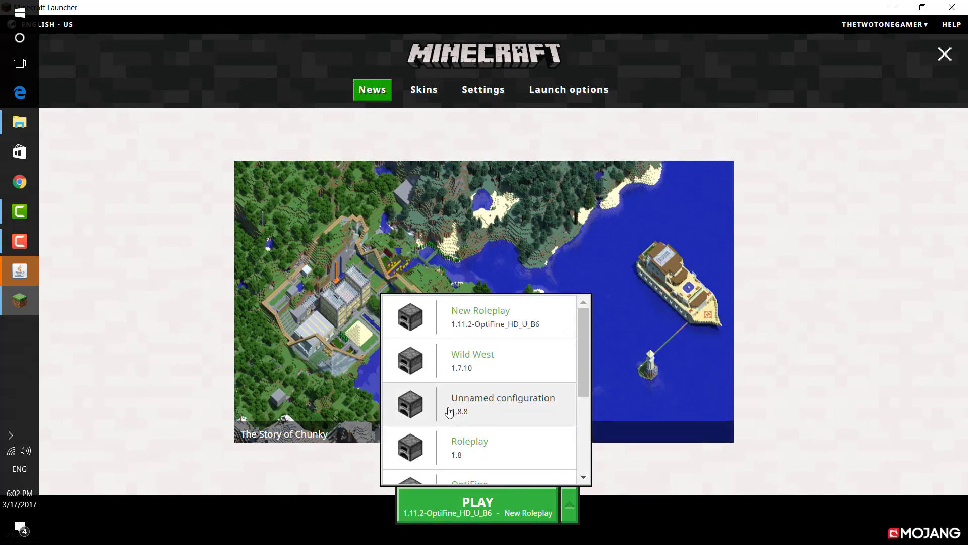
{"action": "left_click", "coordinate": [591, 94]}
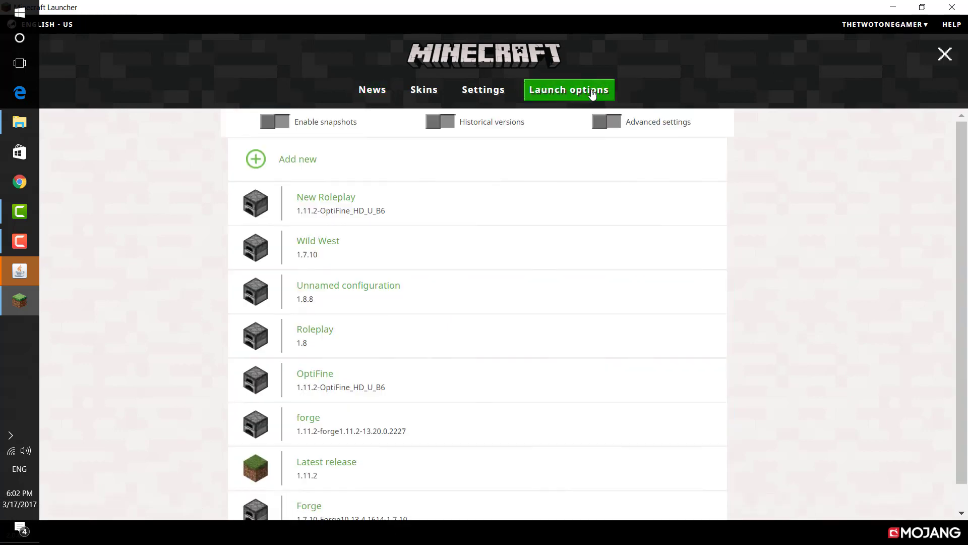
{"action": "left_click", "coordinate": [343, 176]}
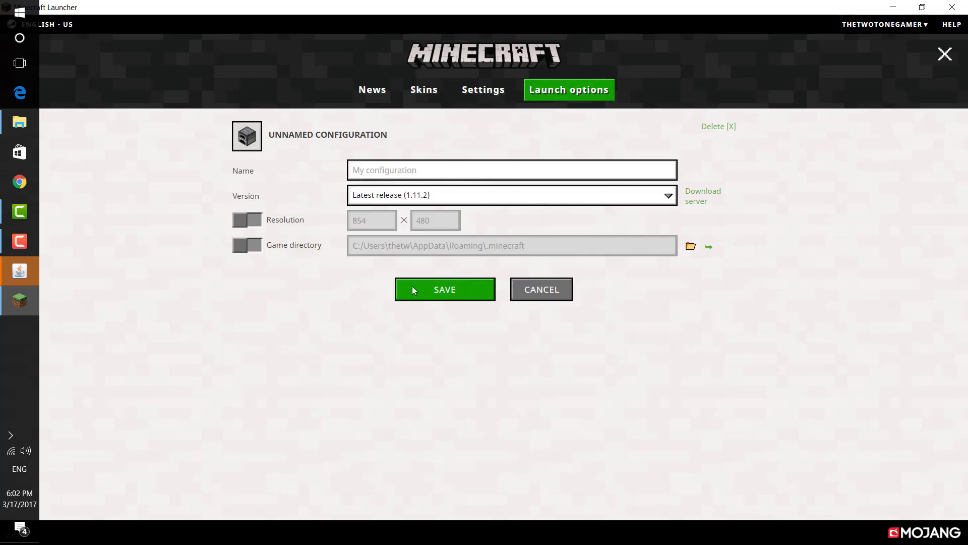
{"action": "left_click", "coordinate": [388, 170]}
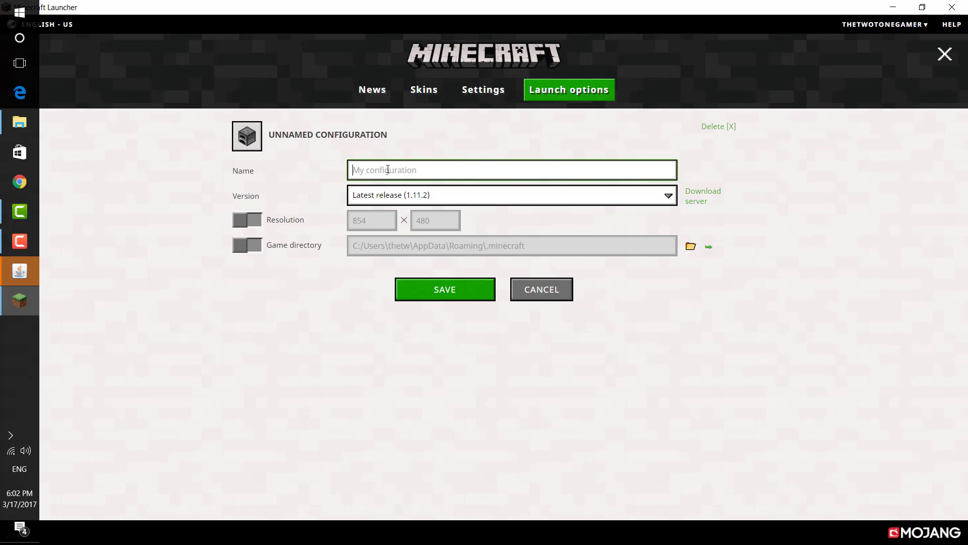
{"action": "type", "text": "1."}
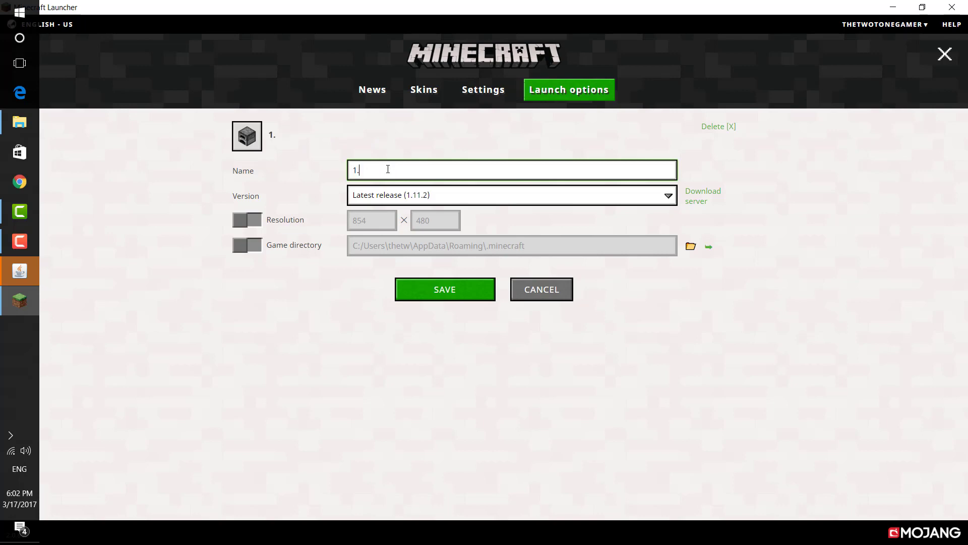
{"action": "type", "text": "9.4n"}
{"action": "type", "text": " servar"}
Step: Set the new configuration's version to release 1.9.4-forge1.9.4-12.17.0.2051 and save it
{"action": "left_click", "coordinate": [443, 195]}
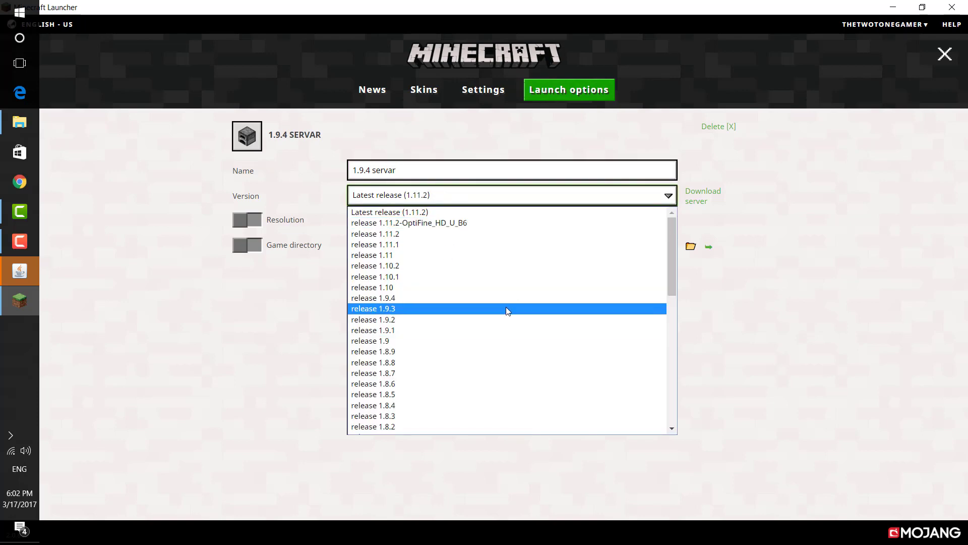
{"action": "scroll", "coordinate": [499, 315], "scroll_direction": "down", "scroll_amount": 12}
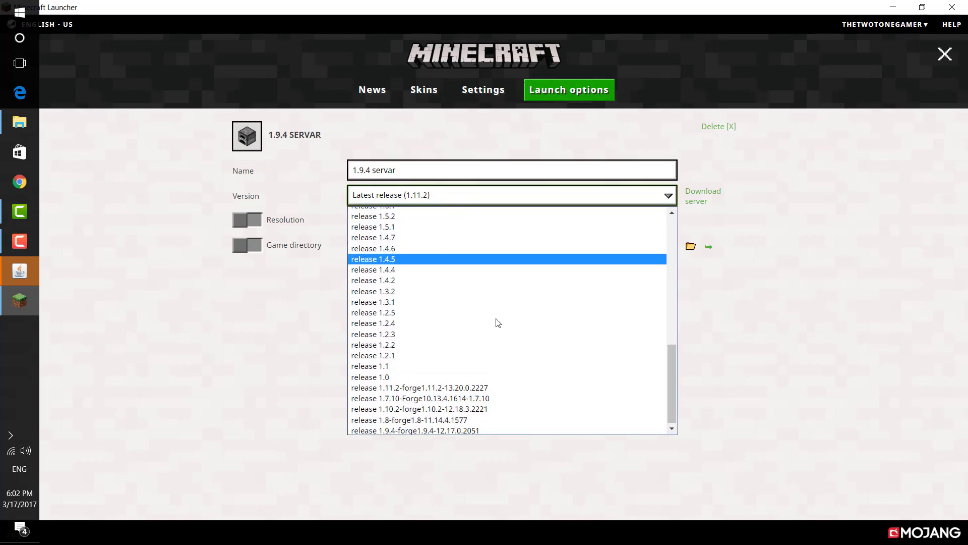
{"action": "left_click", "coordinate": [379, 428]}
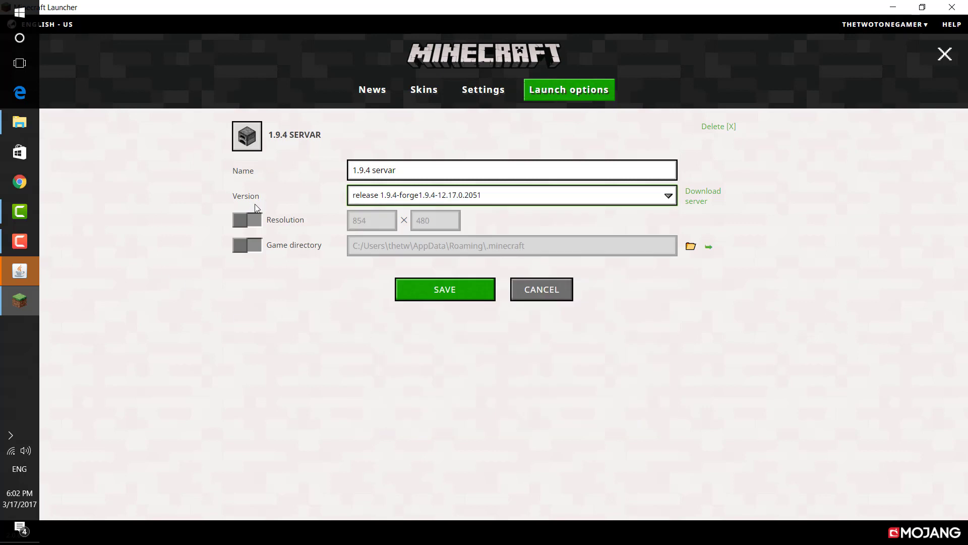
{"action": "left_click", "coordinate": [475, 298]}
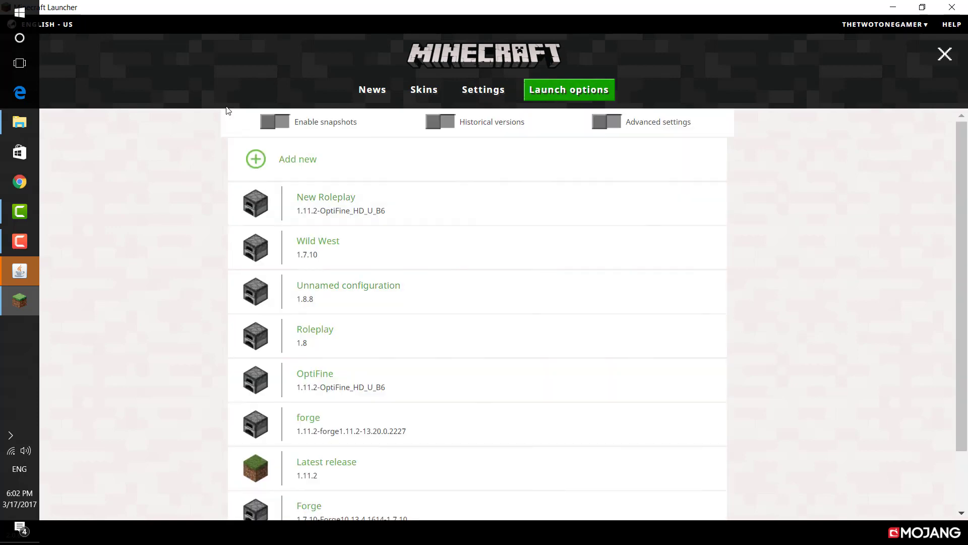
Step: Choose the "1.9.4 servar" profile for play and launch the game with it
{"action": "left_click", "coordinate": [361, 96]}
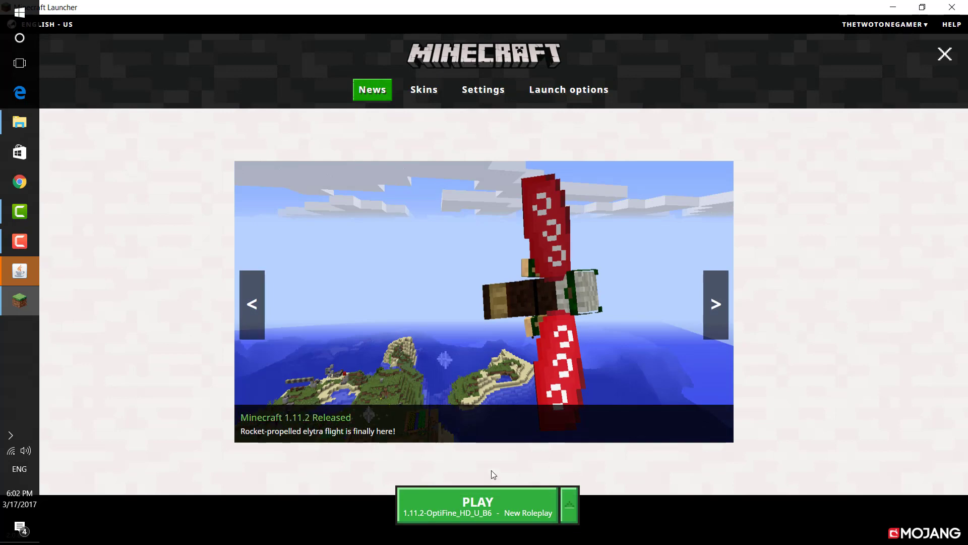
{"action": "left_click", "coordinate": [569, 504]}
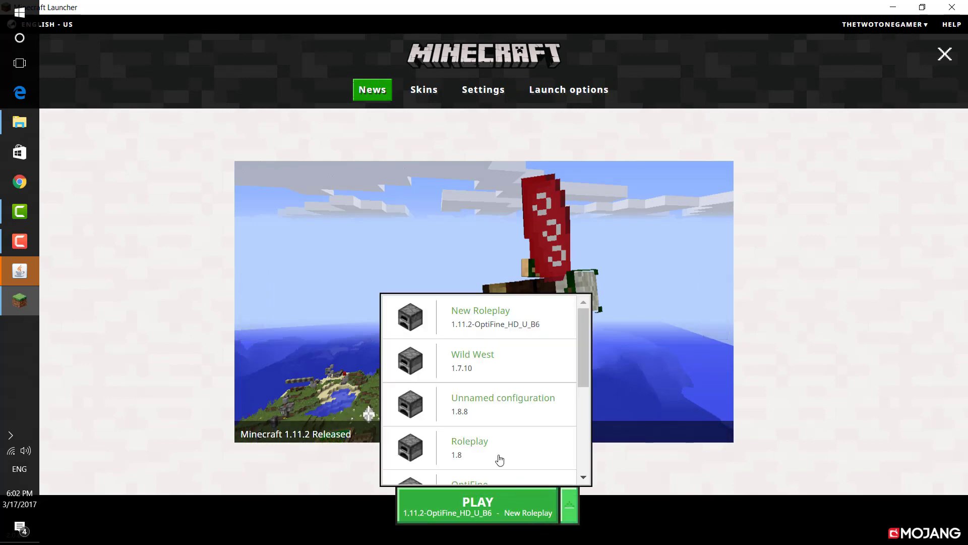
{"action": "scroll", "coordinate": [499, 458], "scroll_direction": "down", "scroll_amount": 5}
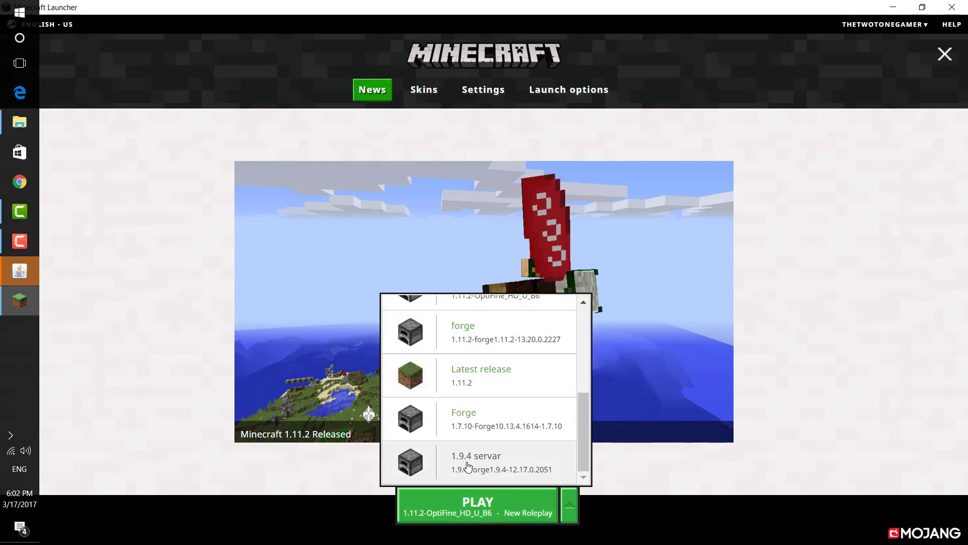
{"action": "left_click", "coordinate": [468, 466]}
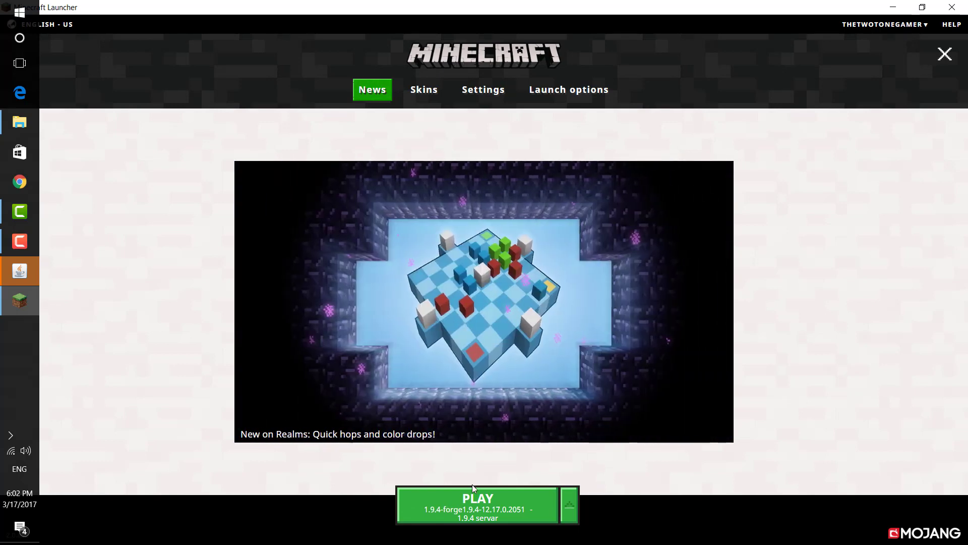
{"action": "left_click", "coordinate": [470, 510]}
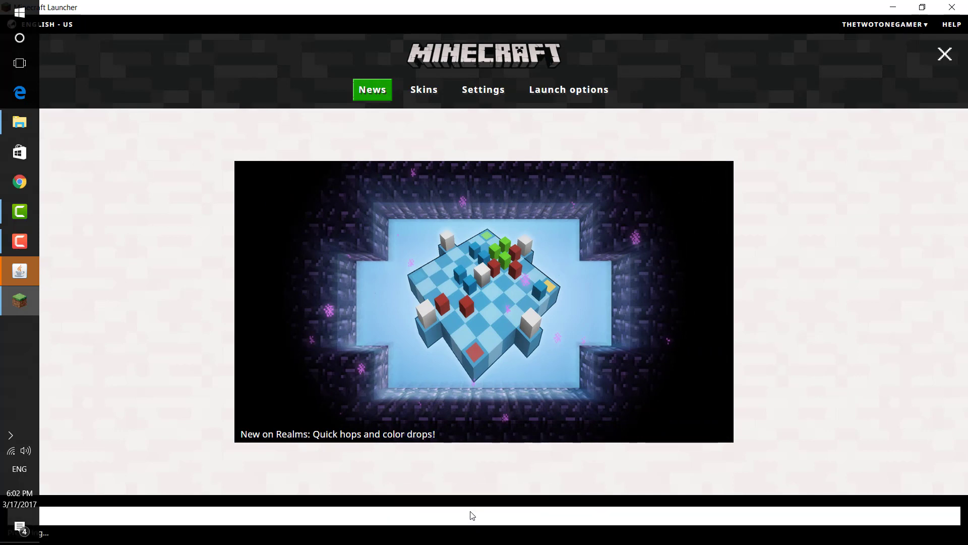